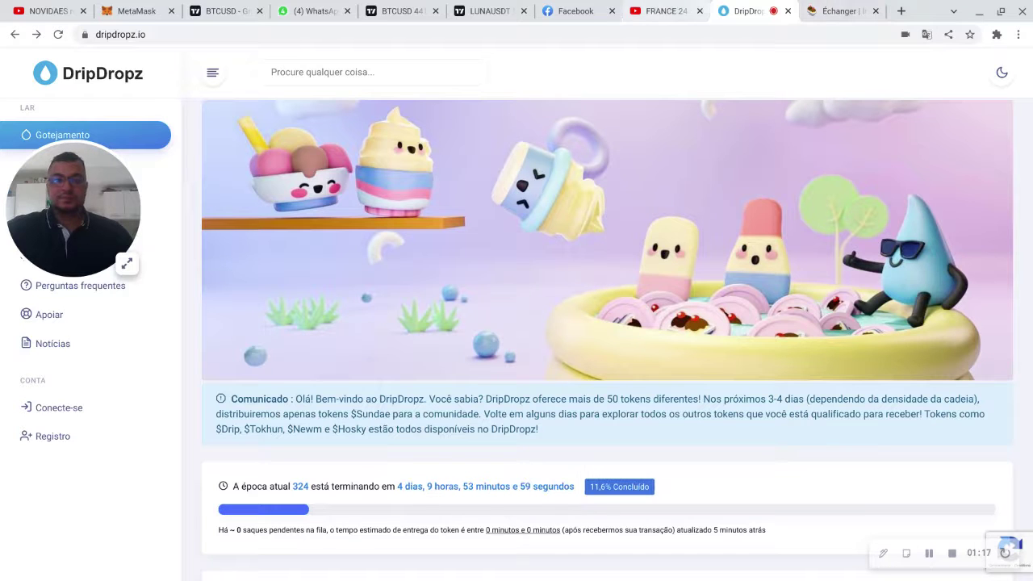
Step: Open the ccvault.io wallet extension and look over the BAMCo ADA CCVAULT extention account's summary and delegations
click(997, 35)
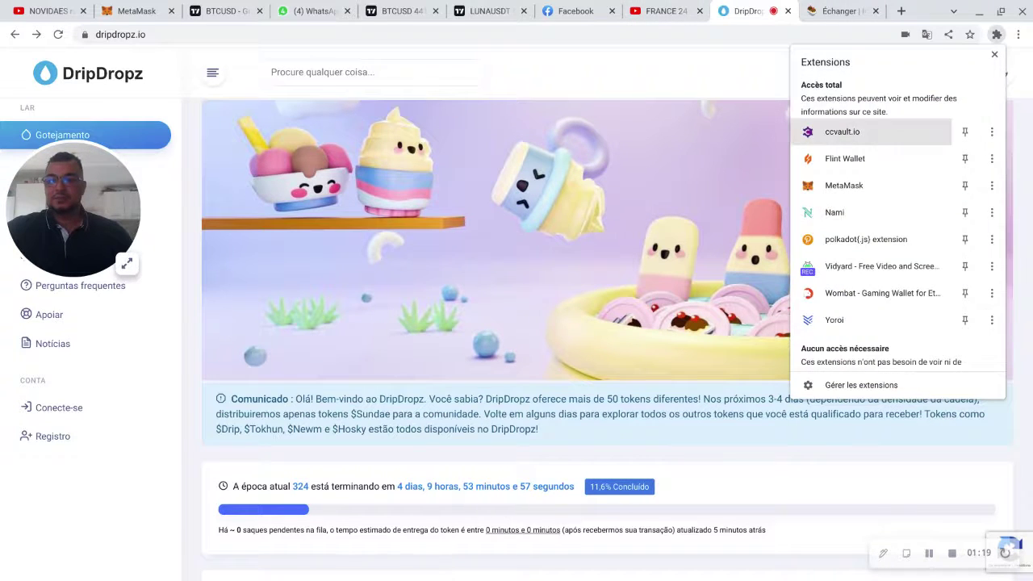
click(842, 131)
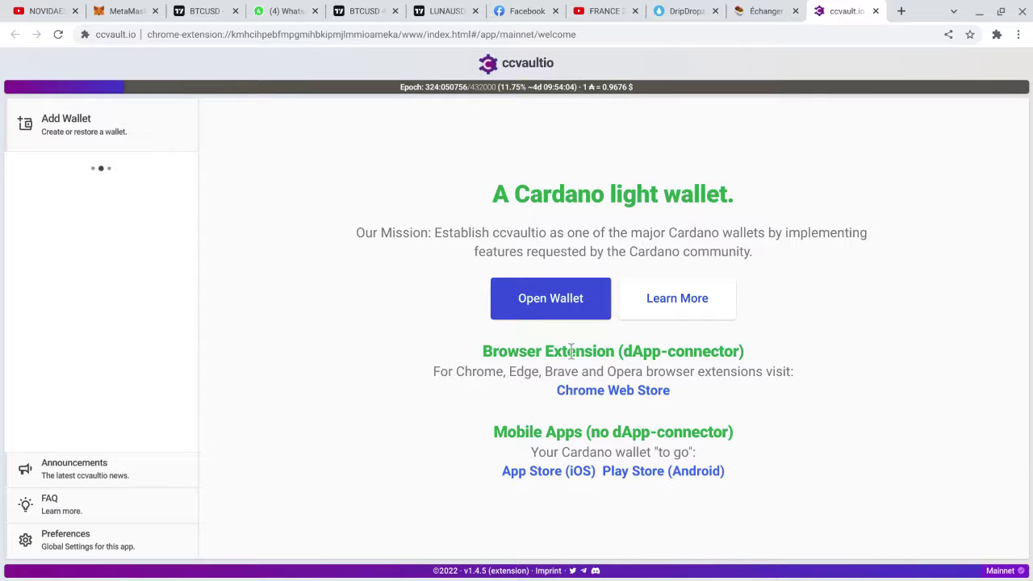
click(565, 314)
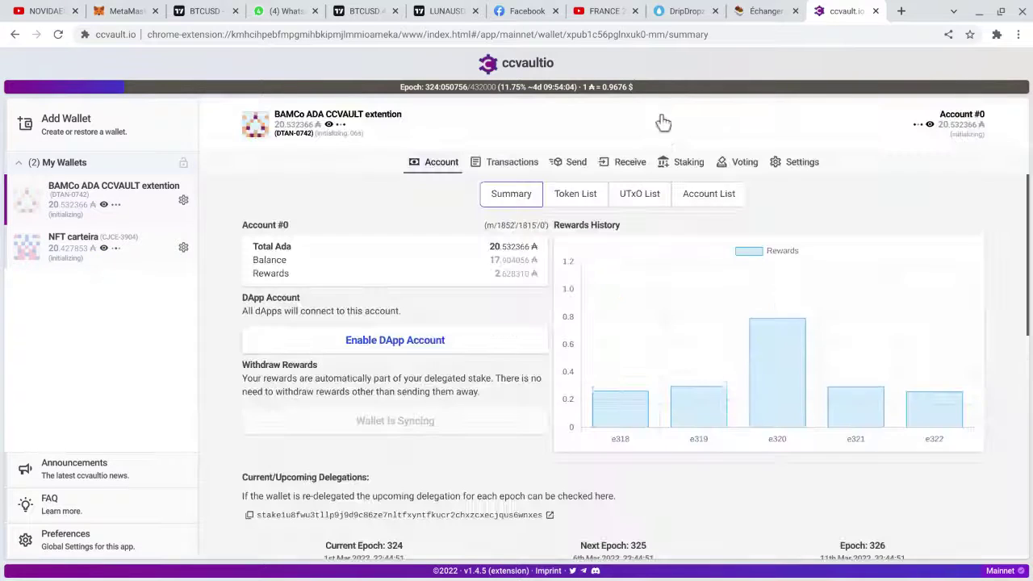
scroll(726, 226, down, 3)
scroll(724, 247, down, 2)
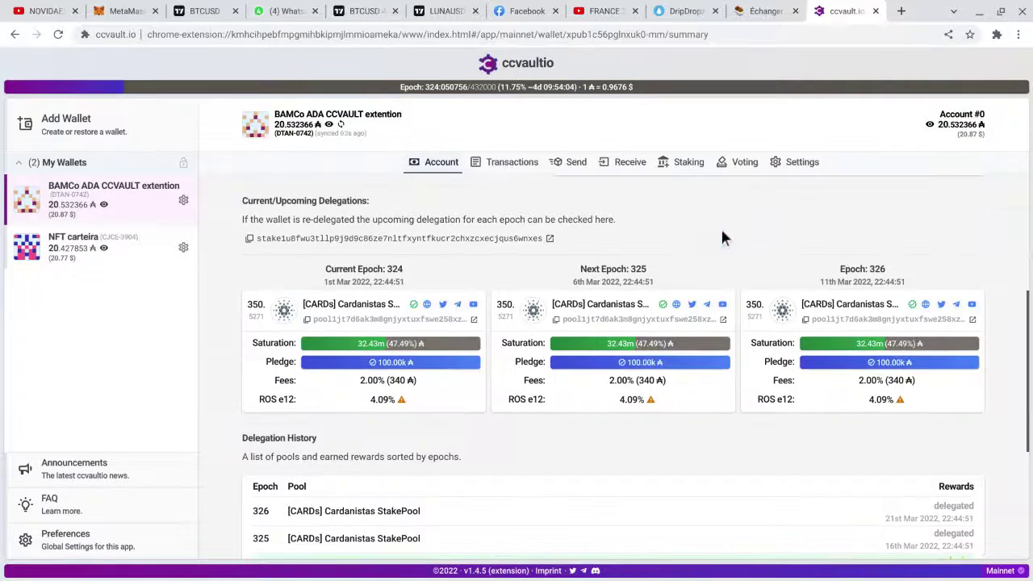
scroll(721, 226, up, 4)
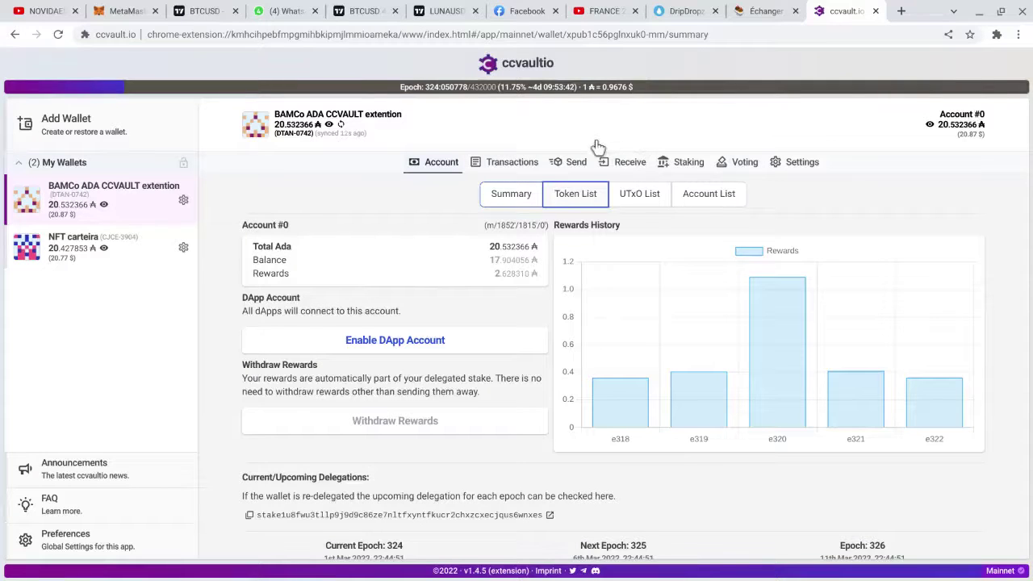
Step: Browse the wallet's token list through page 5, examining the tokens and collections held
scroll(578, 326, down, 3)
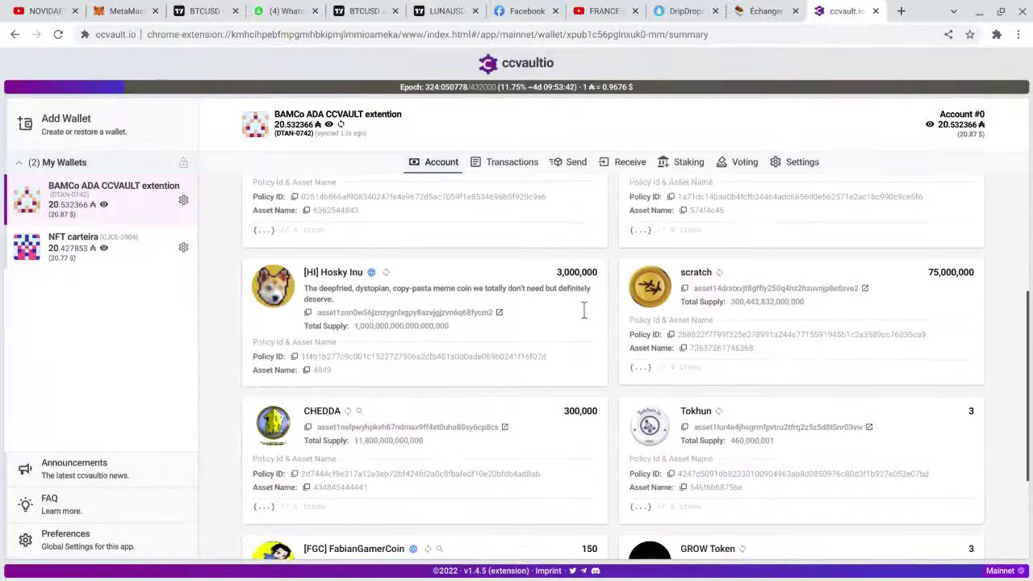
scroll(583, 287, down, 2)
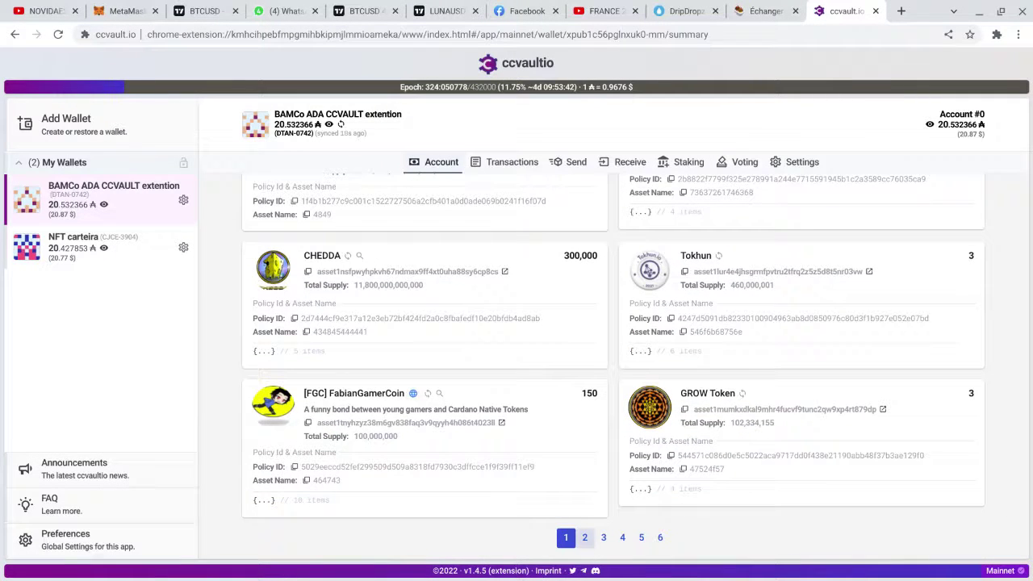
click(584, 538)
scroll(690, 440, down, 1)
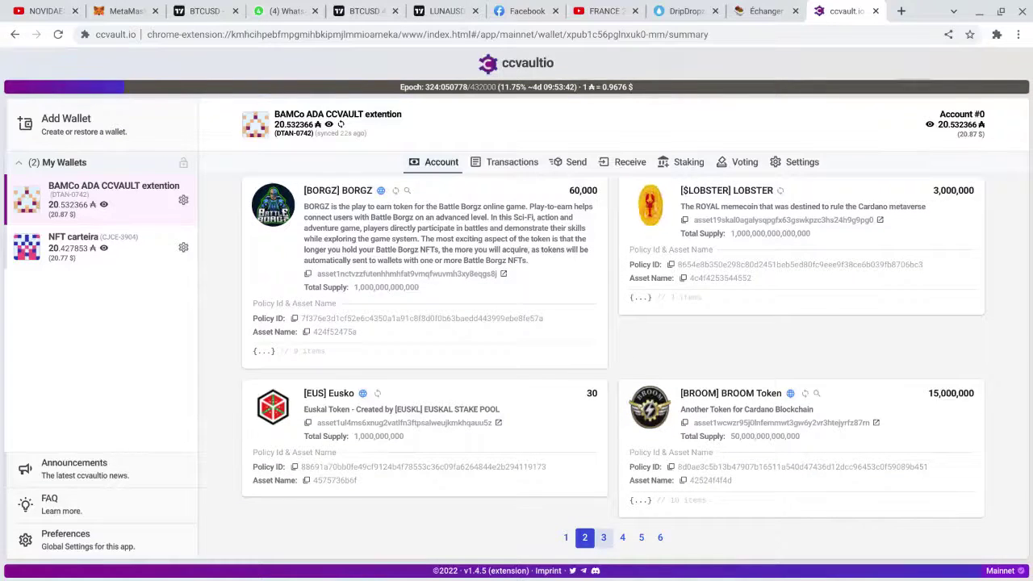
click(603, 537)
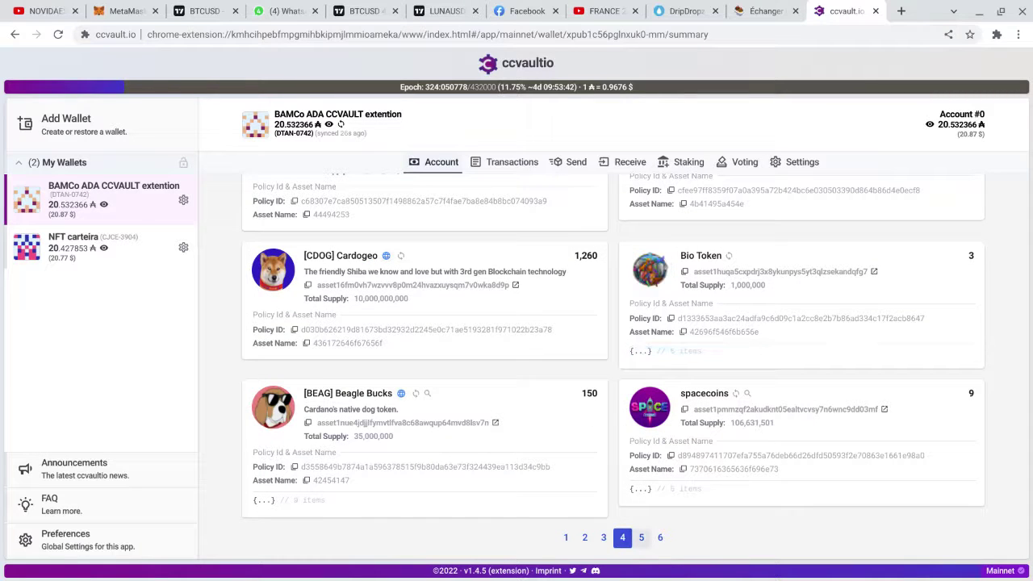
click(640, 537)
scroll(734, 481, down, 7)
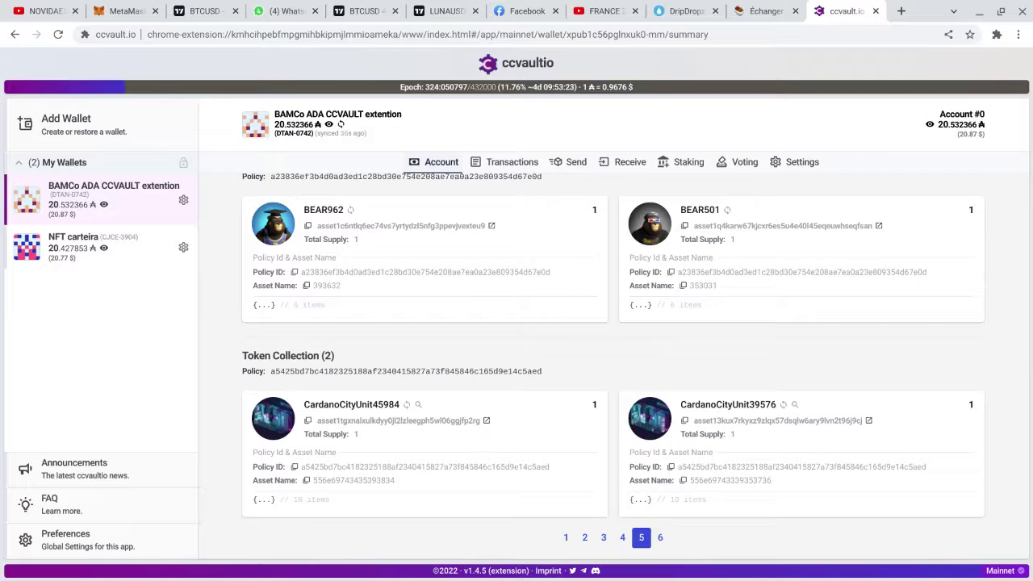
Step: Switch to DripDropz and check the rewards available for the wallet address already entered
click(762, 10)
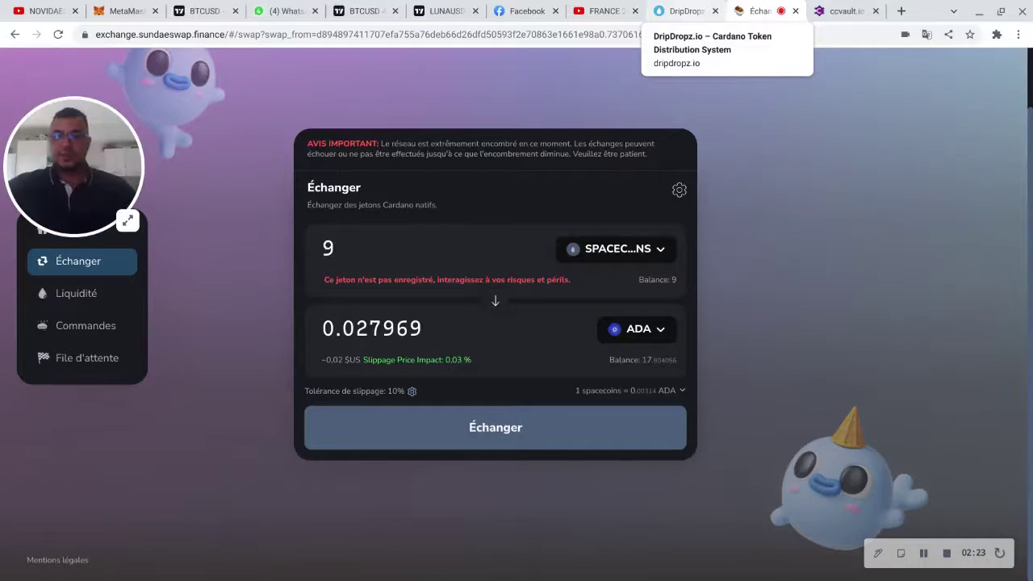
click(682, 10)
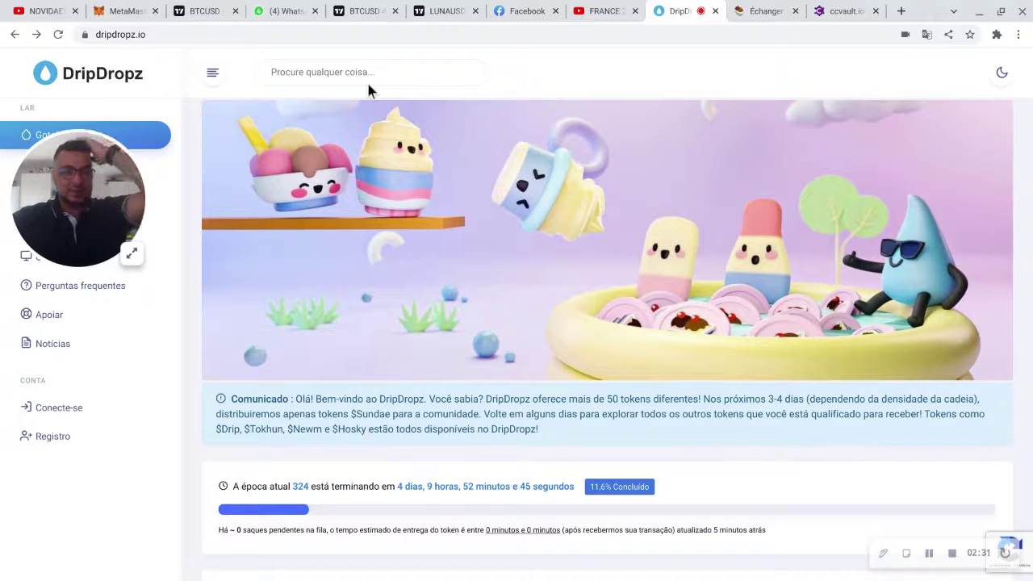
scroll(389, 315, down, 1)
scroll(389, 315, down, 3)
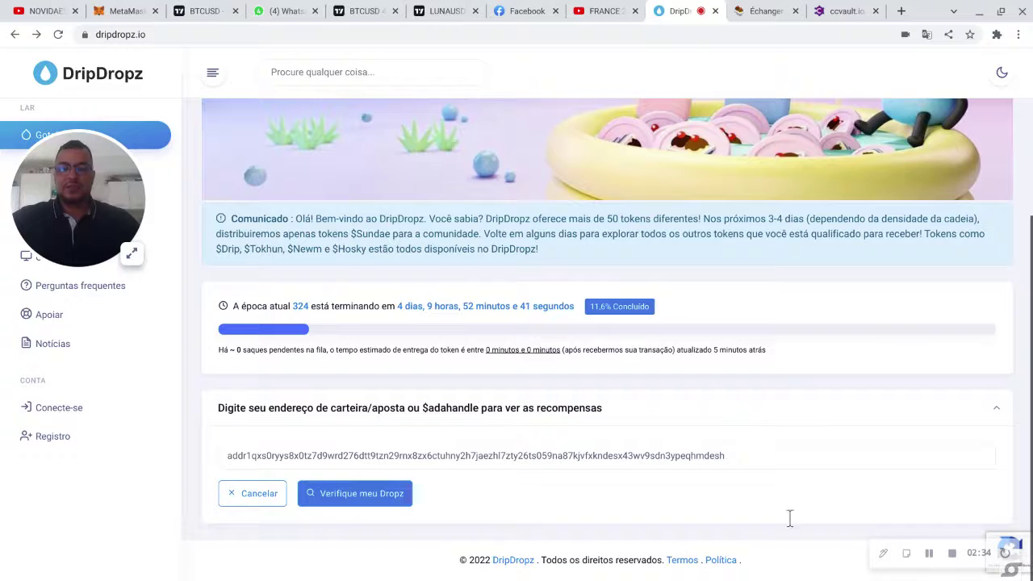
key(Return)
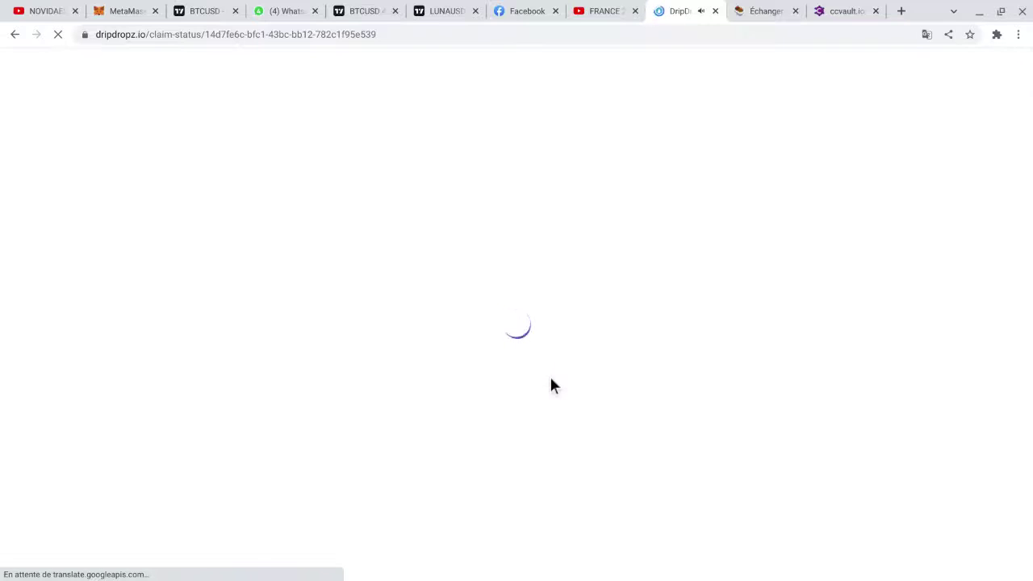
Step: Look through the claim status page's payment instructions and transaction details
scroll(549, 381, down, 5)
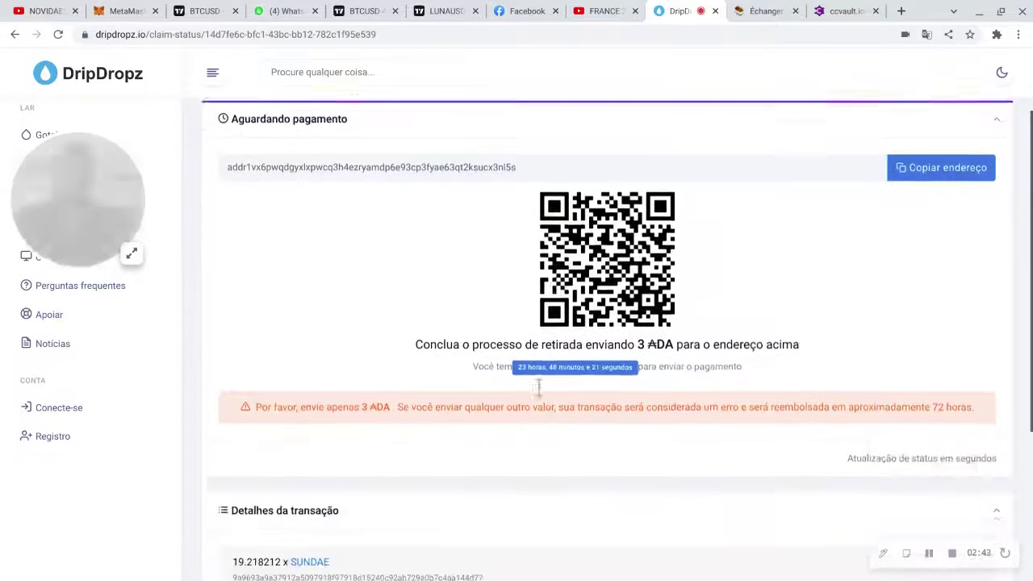
scroll(531, 380, up, 5)
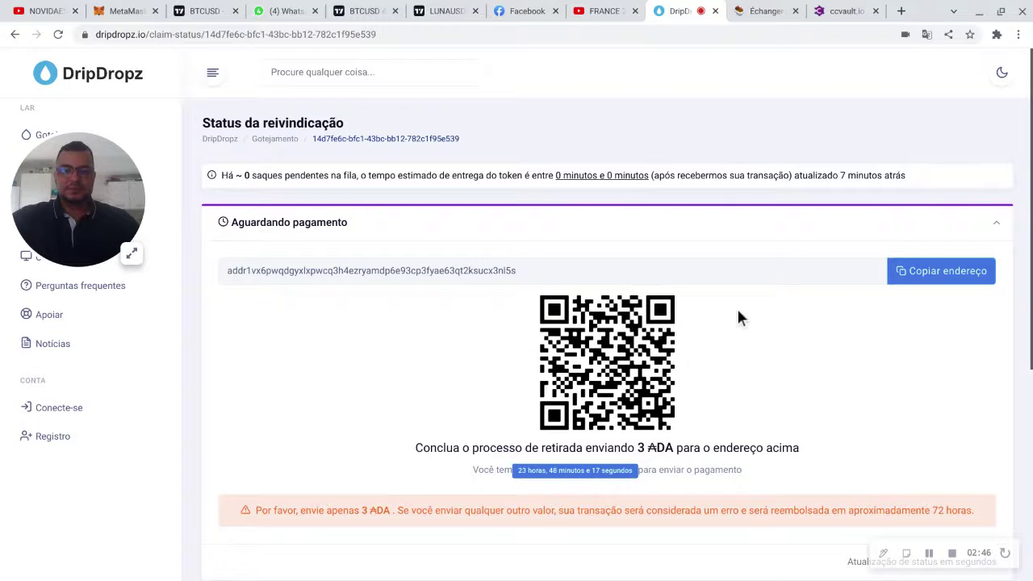
scroll(737, 306, down, 4)
scroll(727, 322, up, 4)
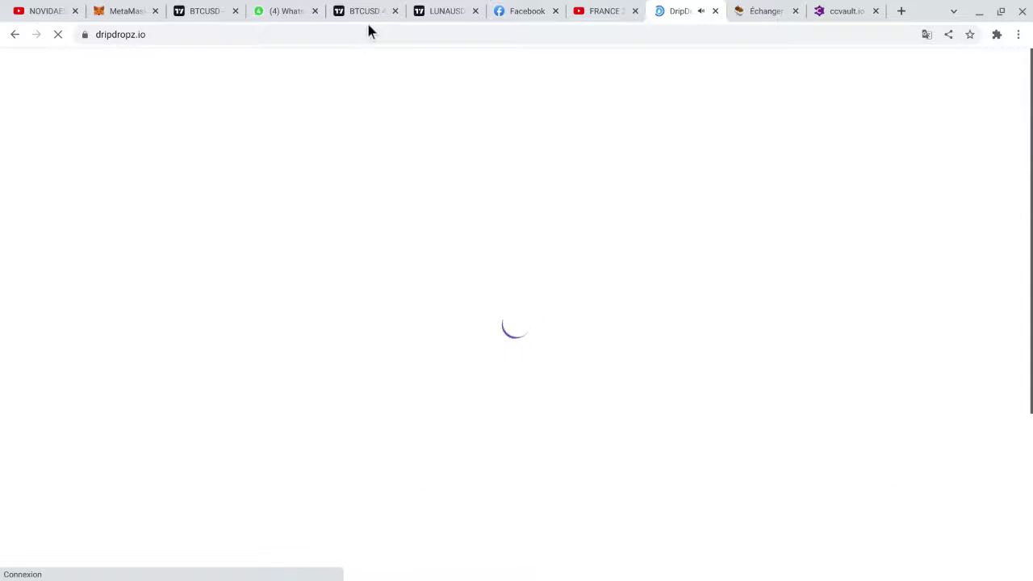
Step: Return to the DripDropz claim page, check the same wallet address again and view the claim's transaction details
scroll(418, 88, down, 3)
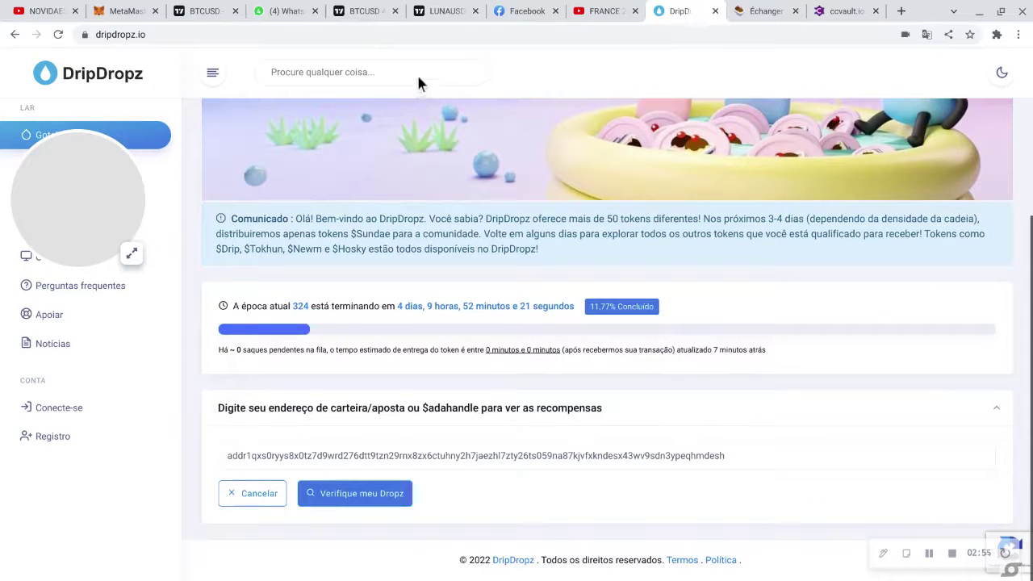
scroll(415, 72, up, 3)
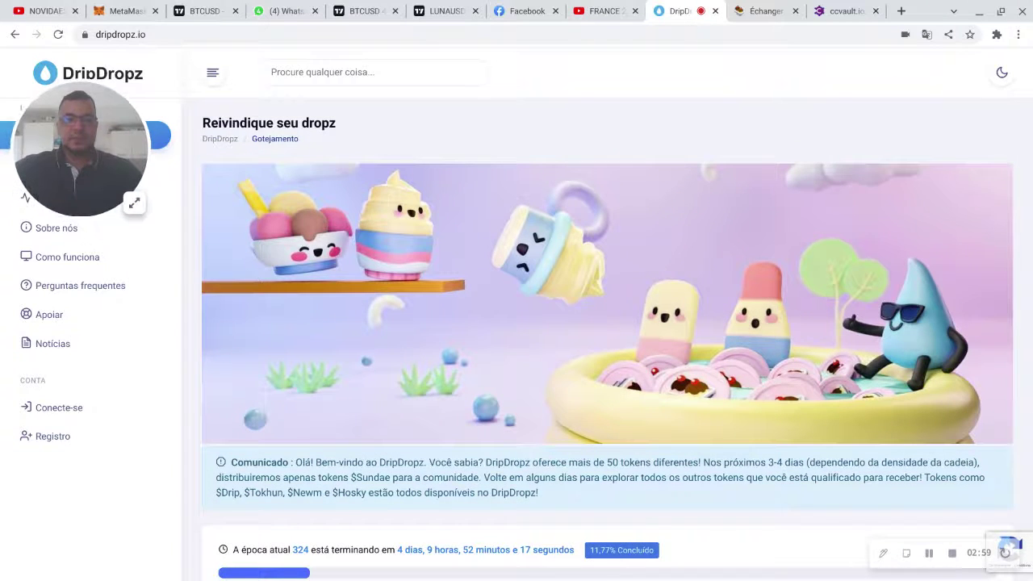
scroll(521, 194, down, 3)
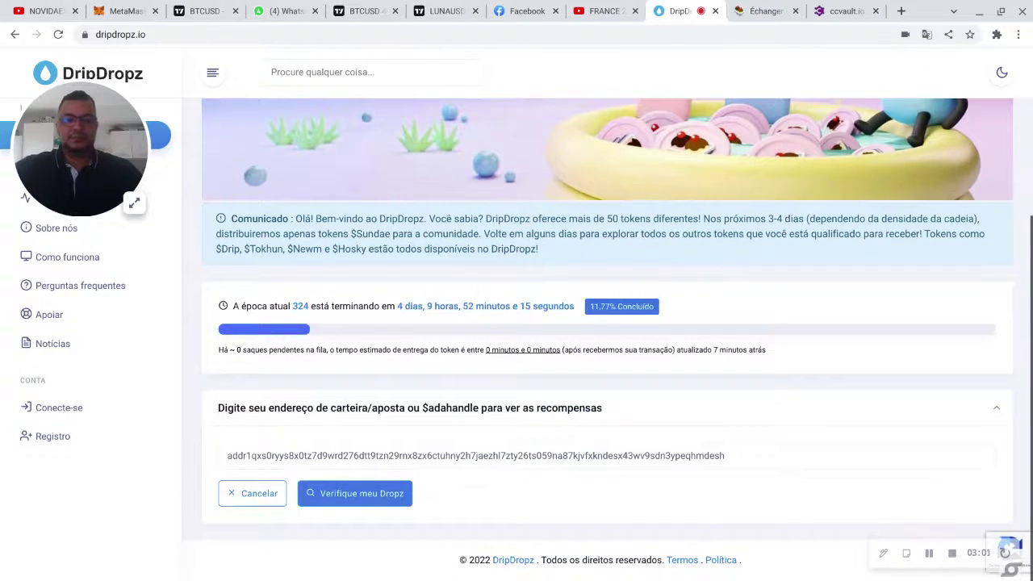
key(Return)
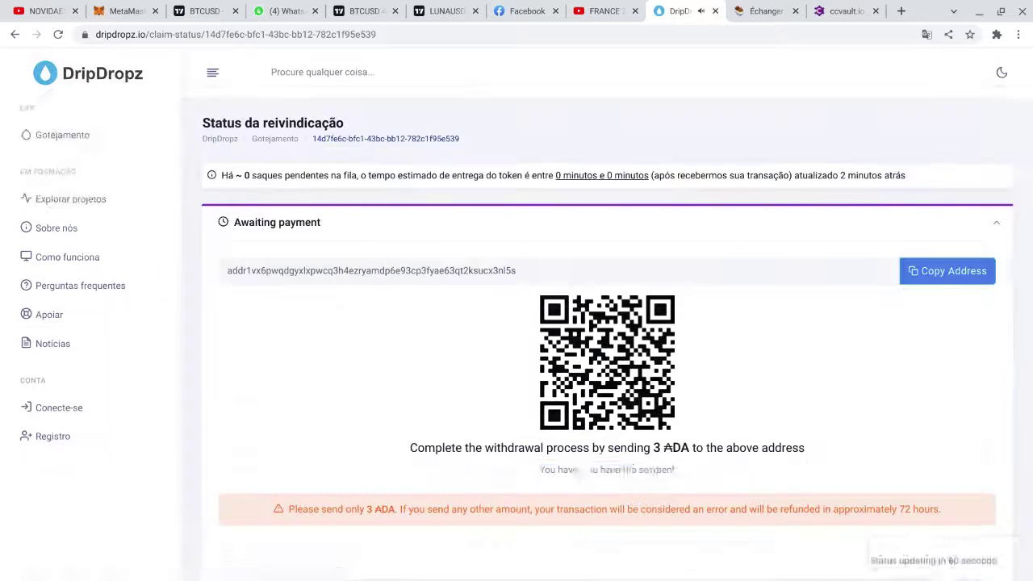
scroll(304, 507, down, 4)
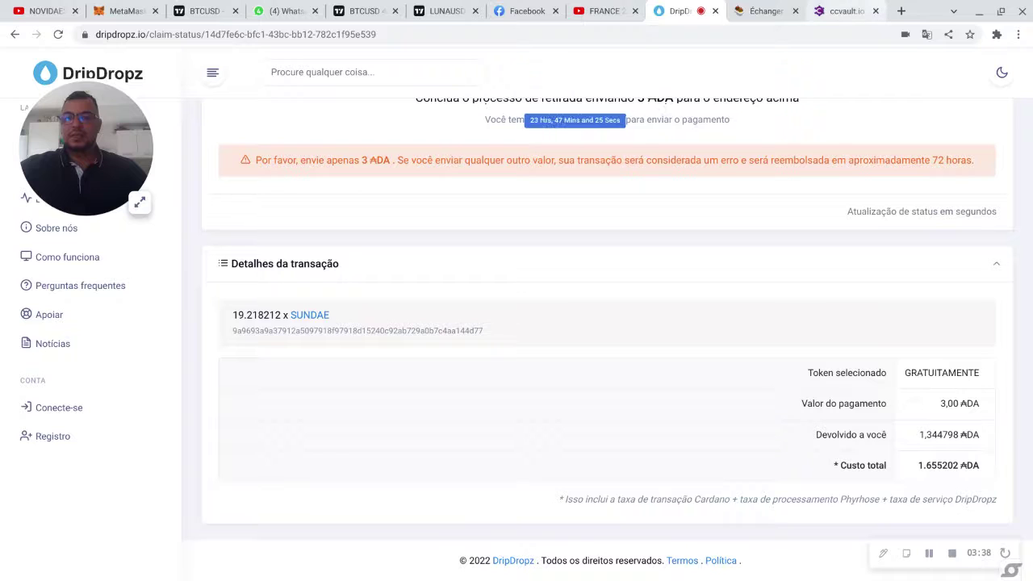
Step: Switch to SundaeSwap and set the swap pair to exchange SUNDAE for ADA
click(762, 10)
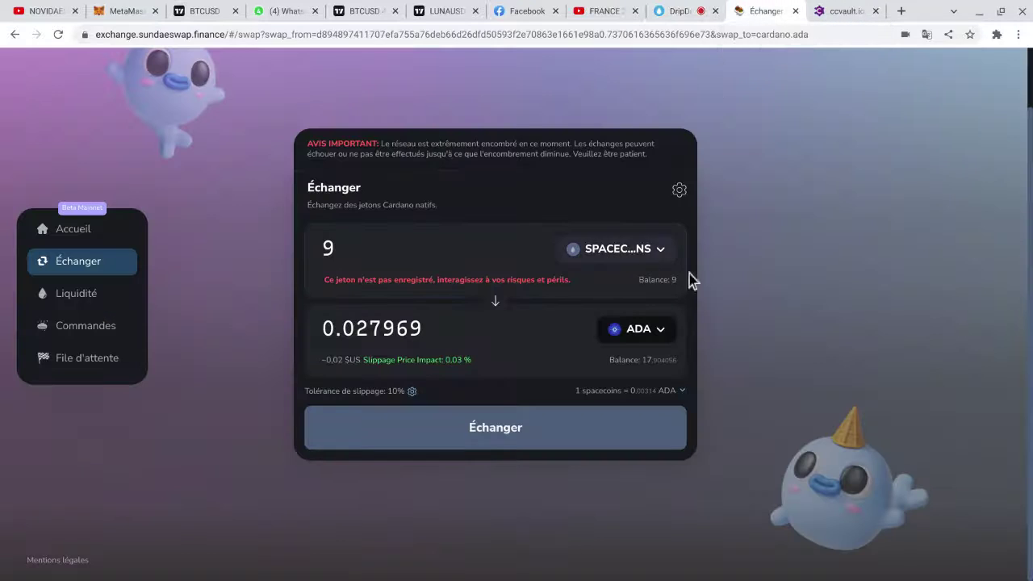
click(495, 302)
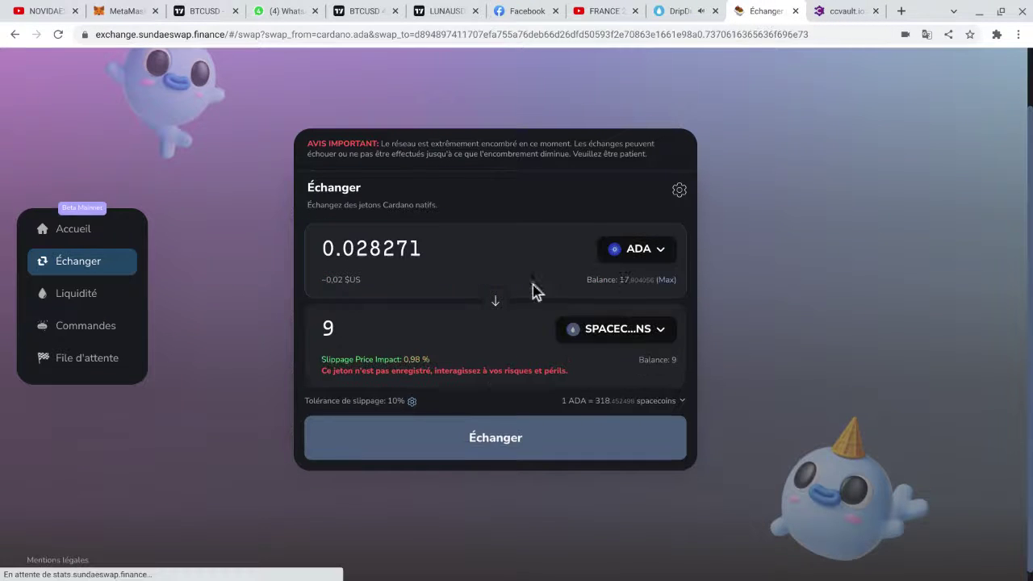
click(607, 346)
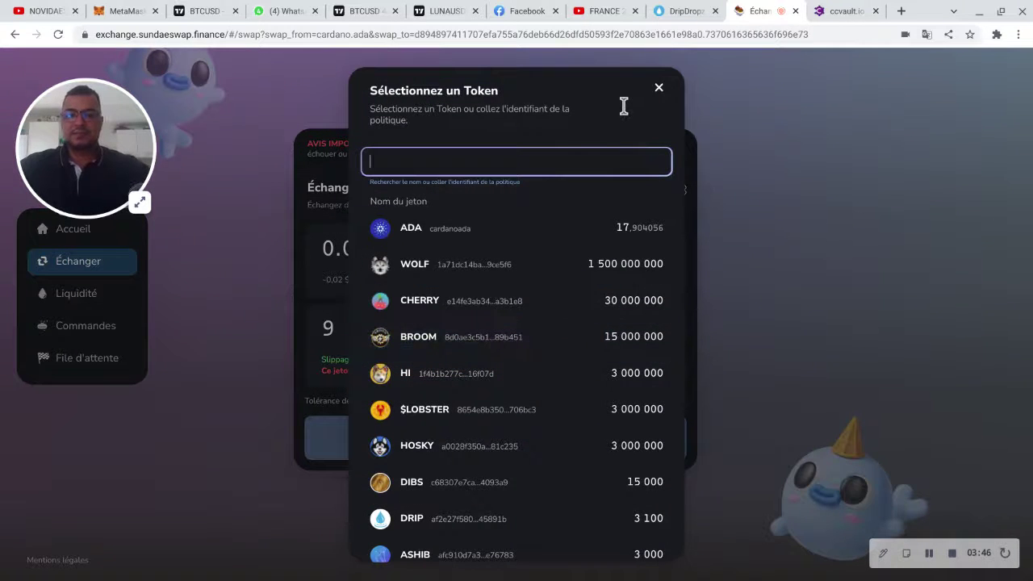
text(sun)
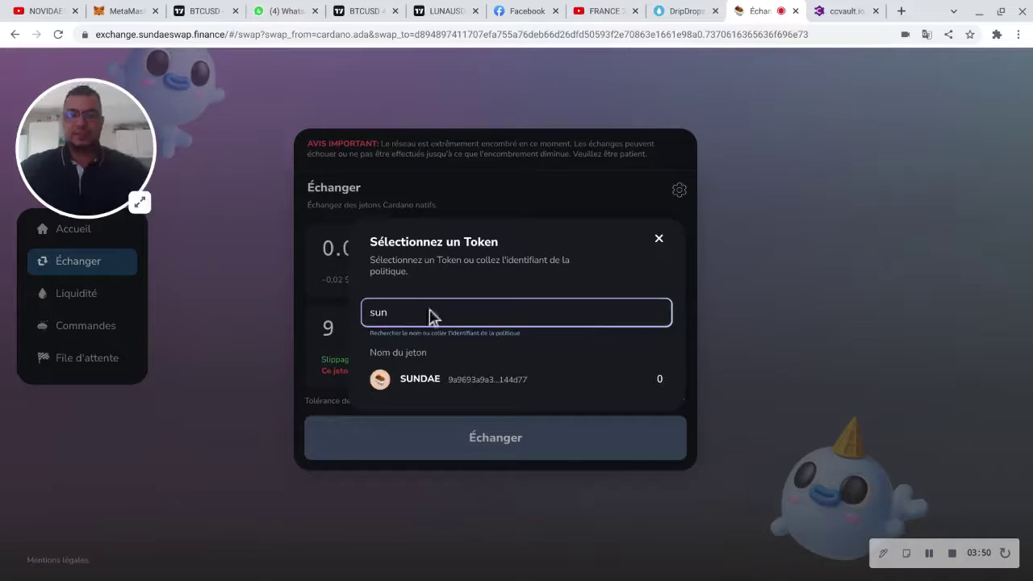
click(475, 395)
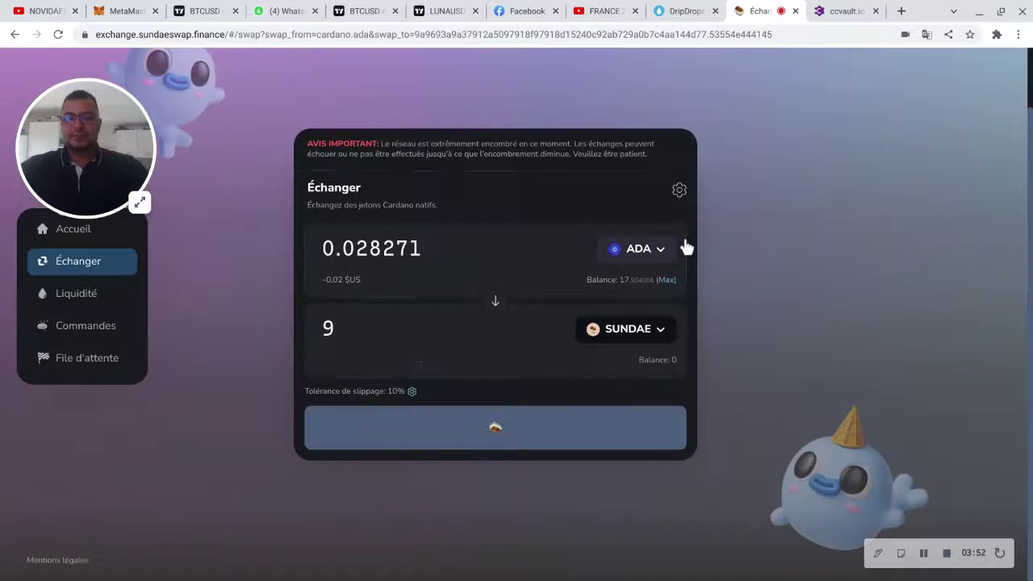
click(482, 295)
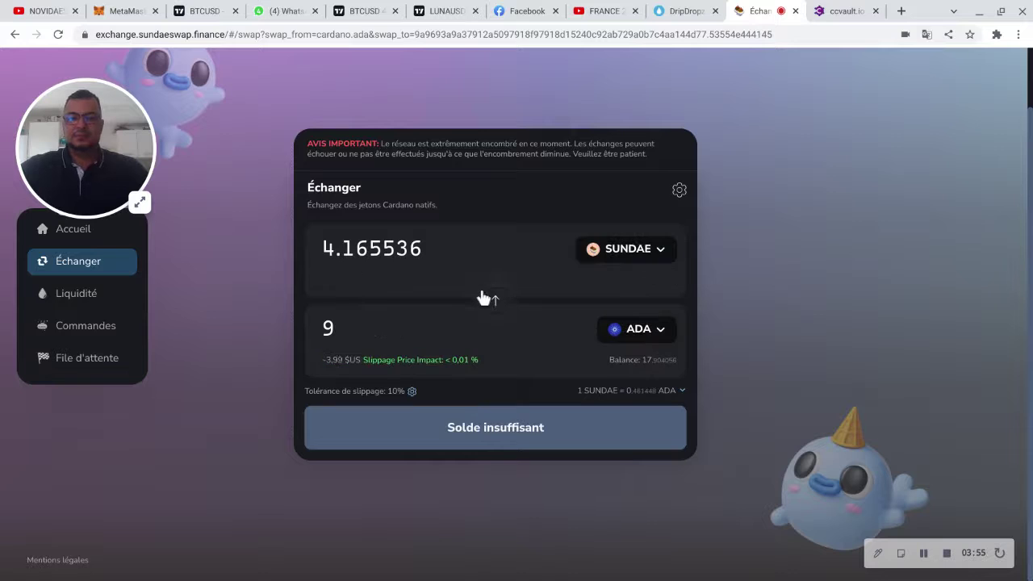
Step: Set the amount of SUNDAE to swap to 19
click(346, 239)
key(BackSpace)
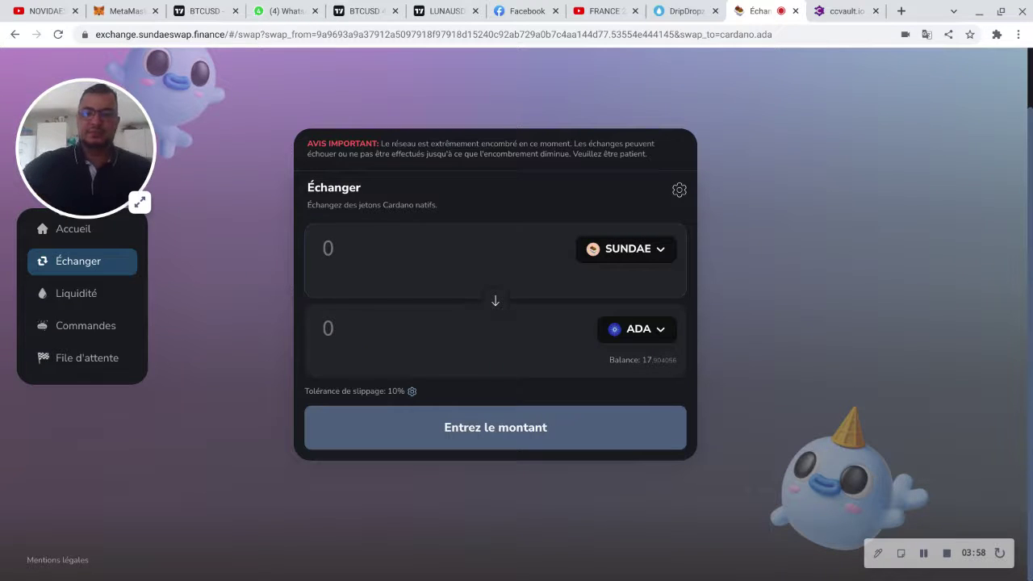
text(1)
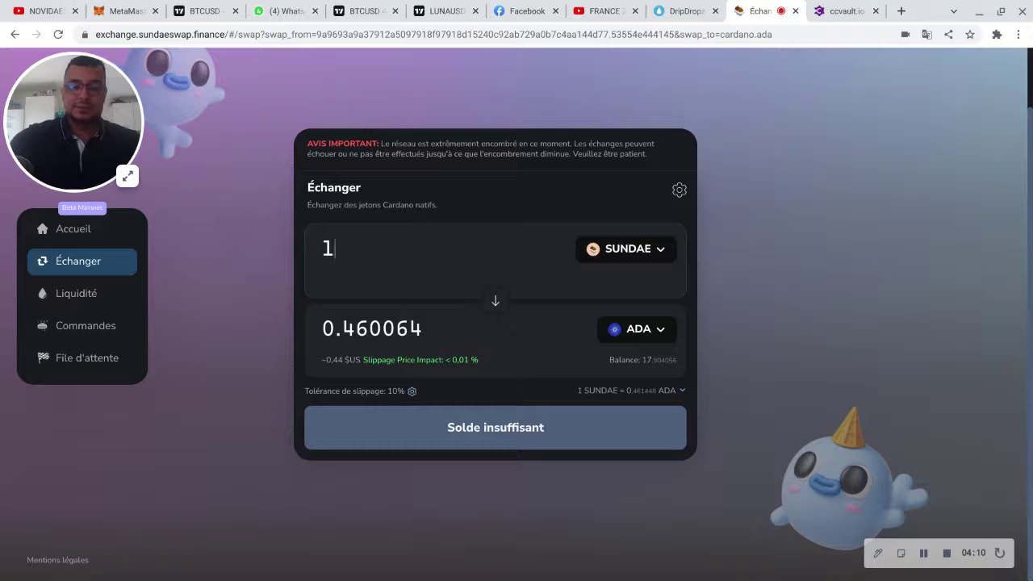
text(9)
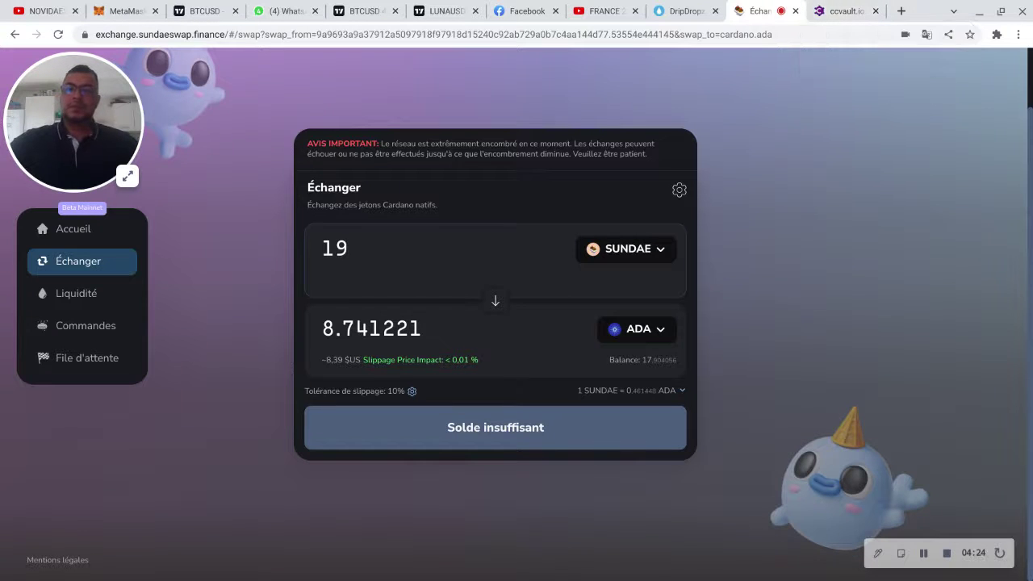
Step: Recheck the ccvault.io token list and return to the claim's transaction details on DripDropz
click(843, 10)
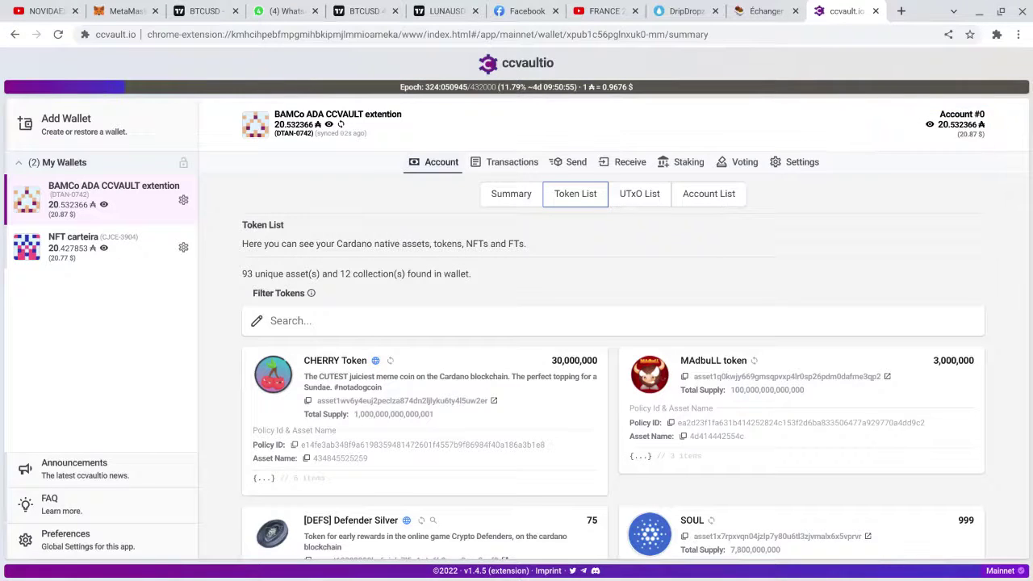
click(901, 10)
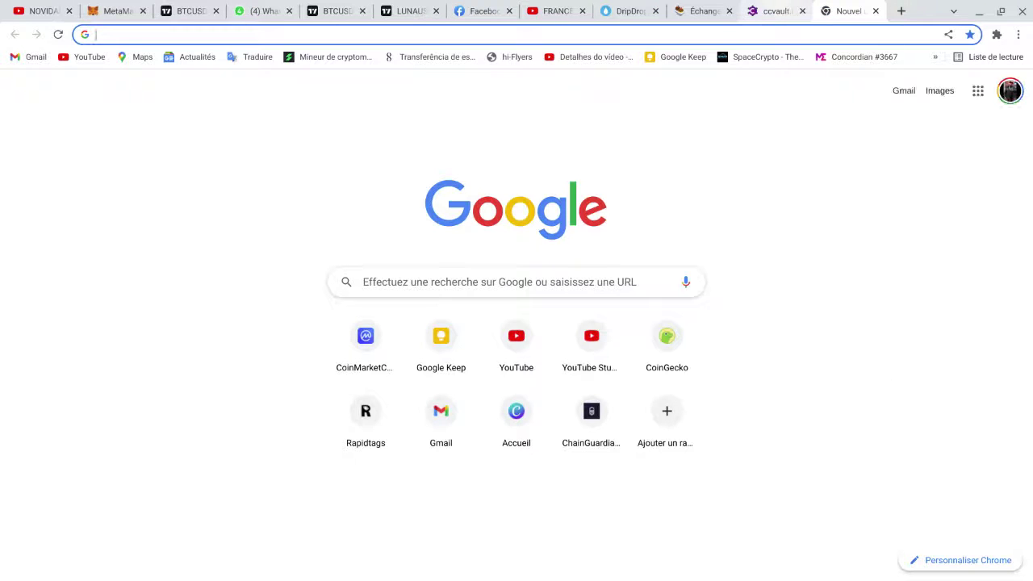
click(699, 10)
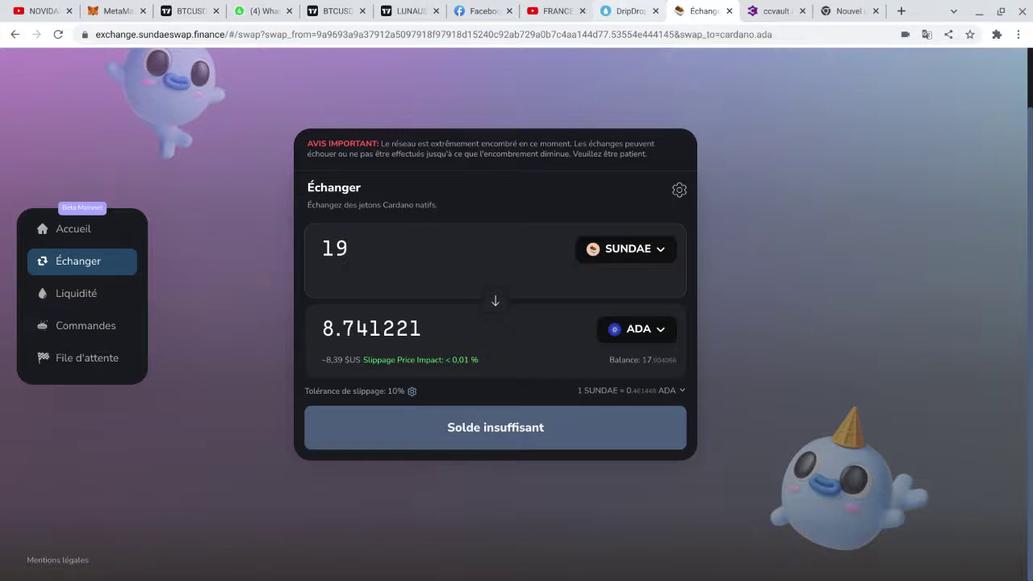
click(629, 10)
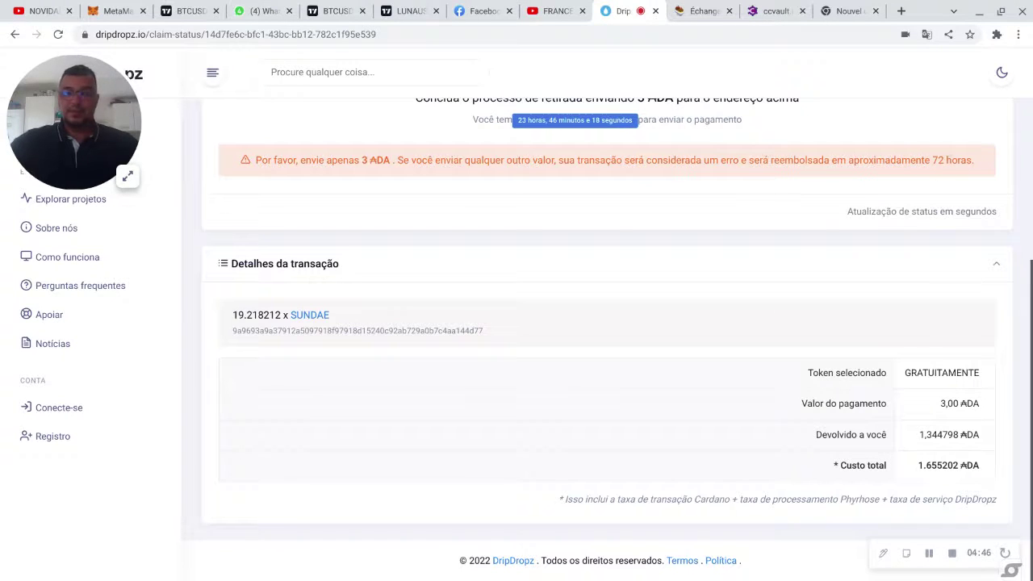
Step: Copy the DripDropz payment address and enter it as the receive address of a send transaction in ccvault.io
scroll(691, 370, up, 4)
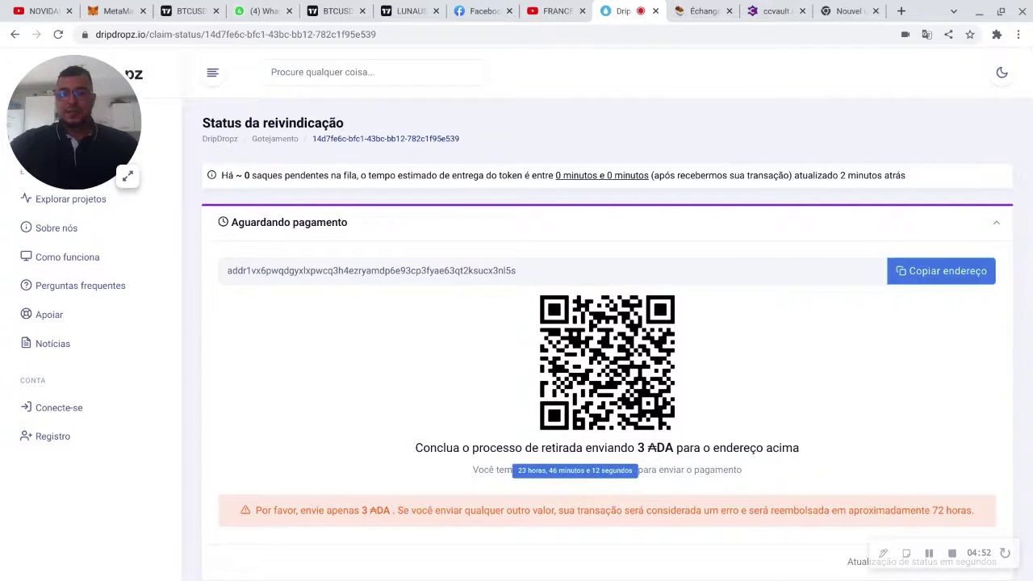
click(940, 271)
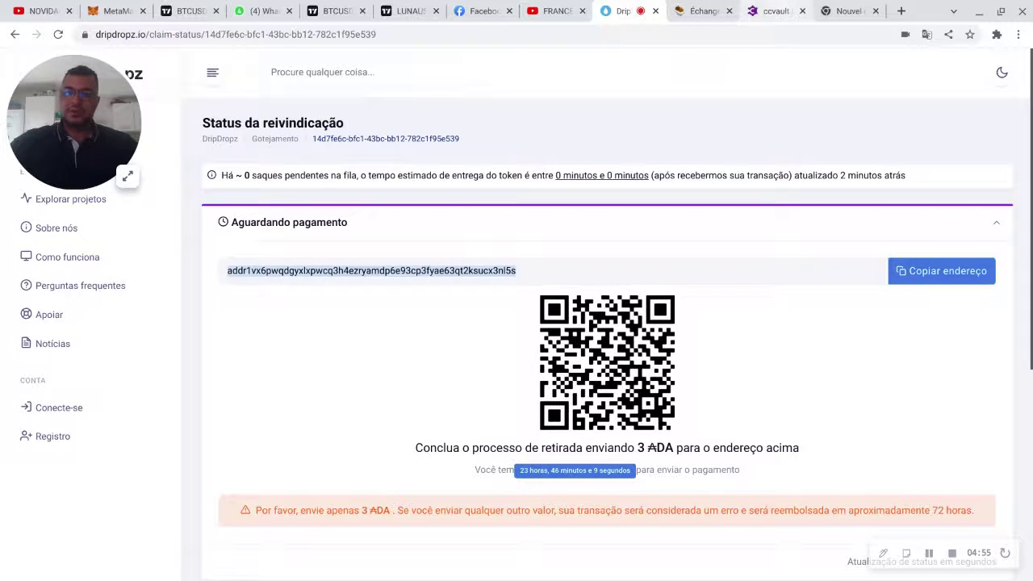
click(774, 11)
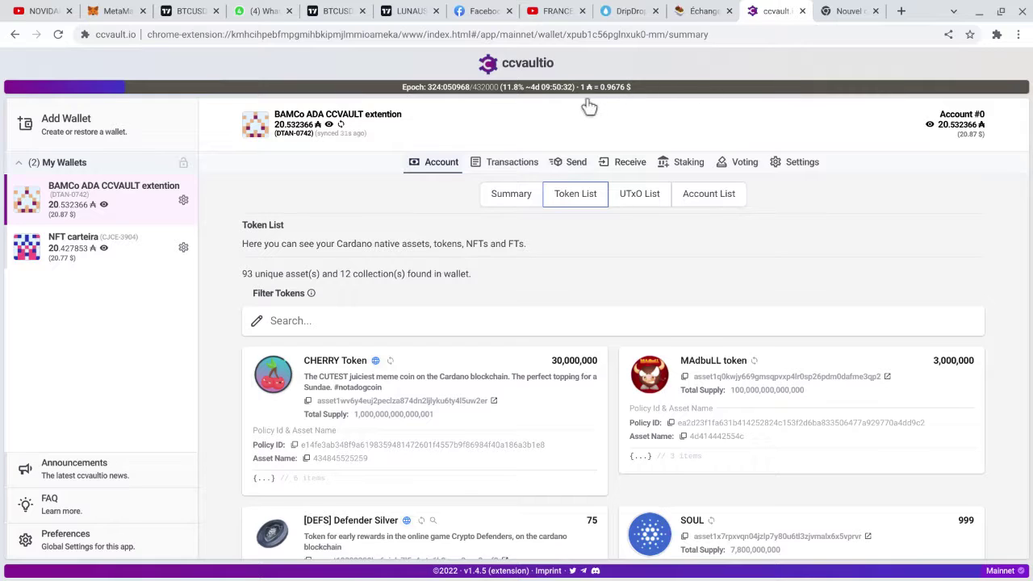
click(488, 324)
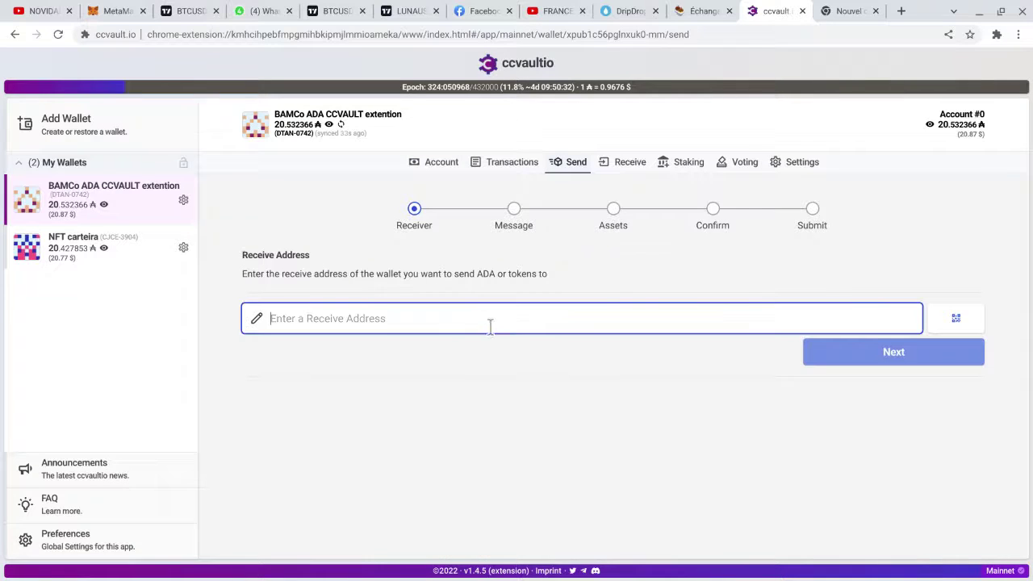
right_click(498, 321)
click(535, 171)
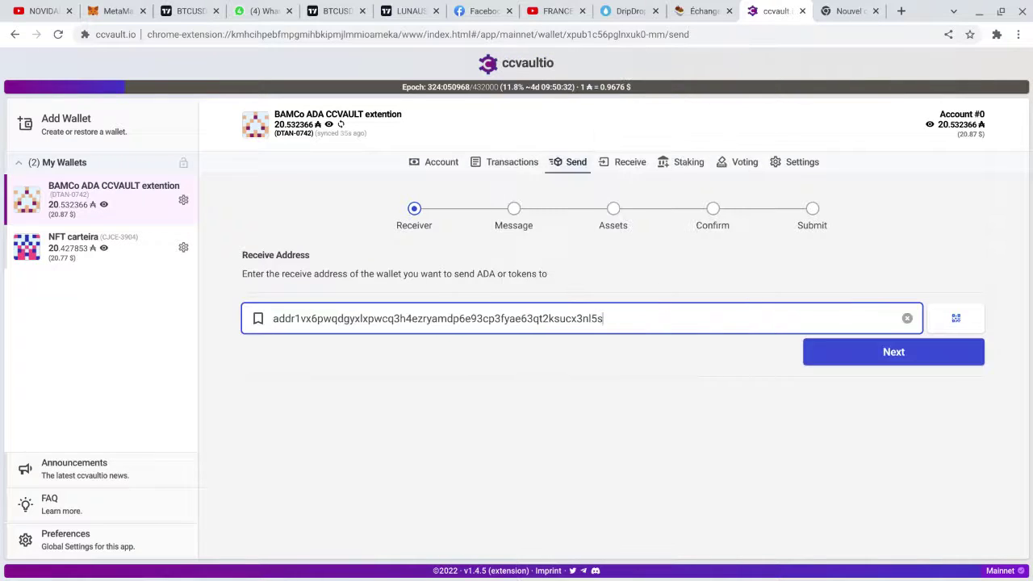
Step: Try to set the amount to send to 3 ADA, and clear it
key(Return)
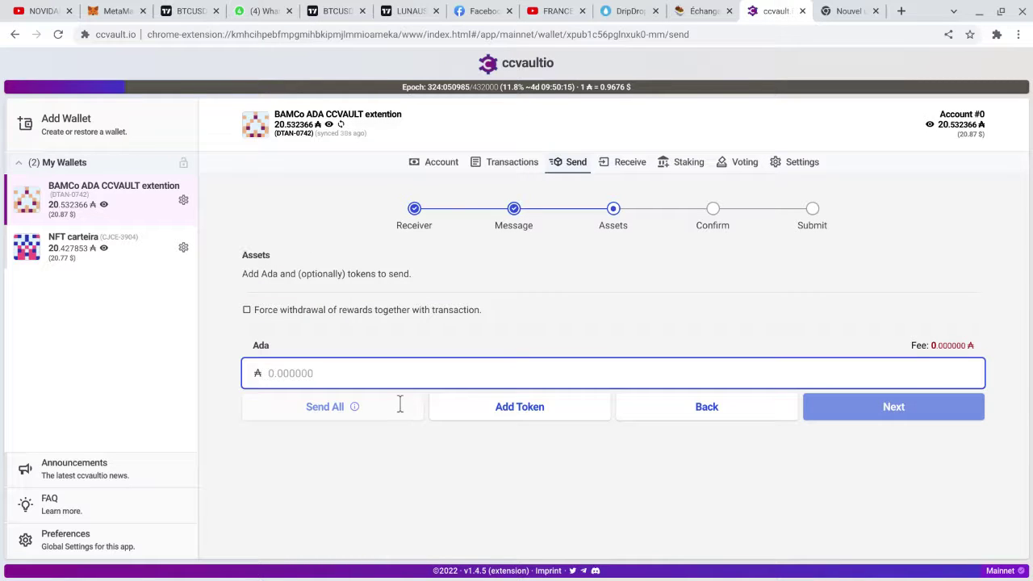
text(3)
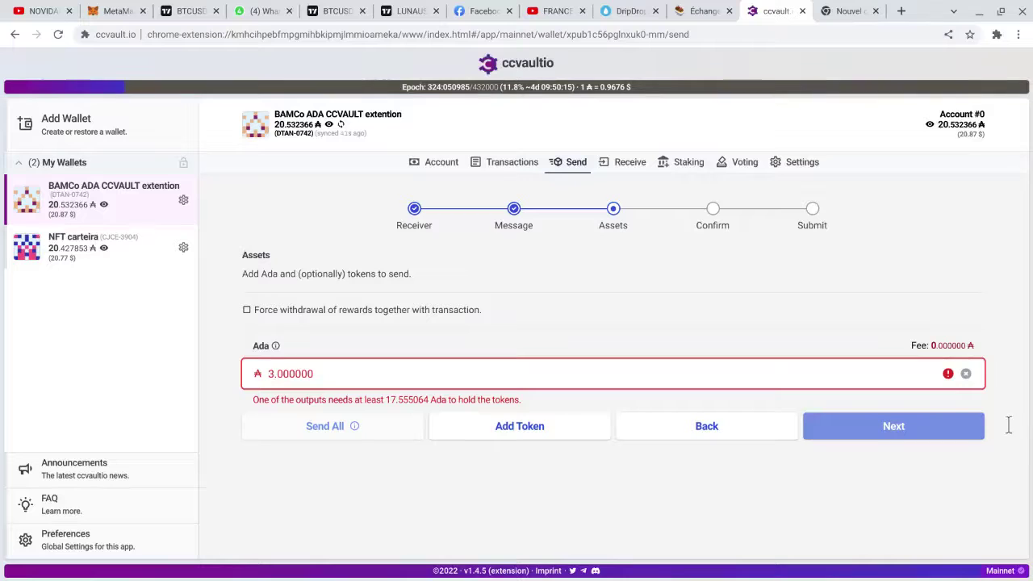
key(BackSpace)
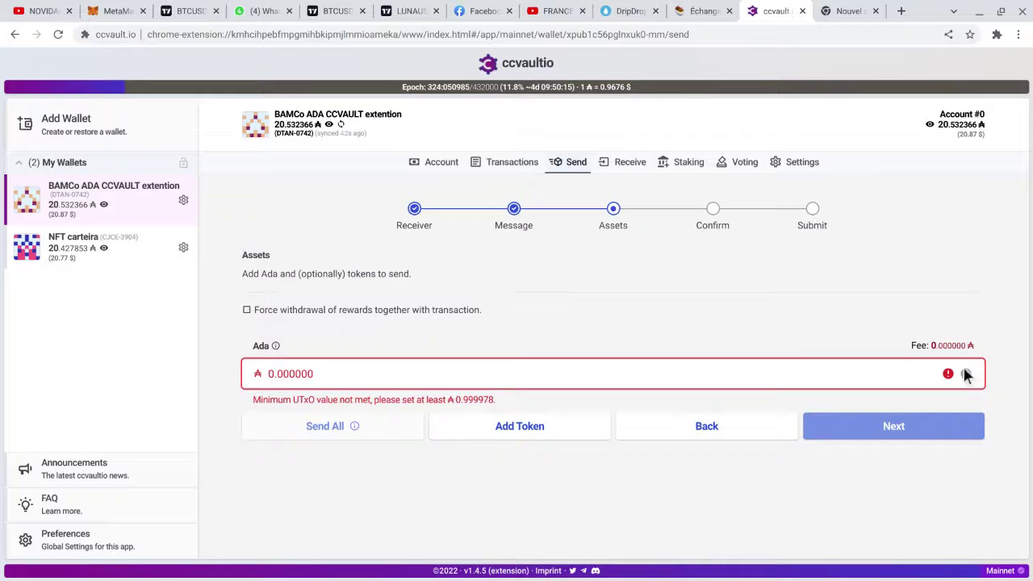
Step: Open jpg.store in the empty browser tab and look over its home page
click(848, 11)
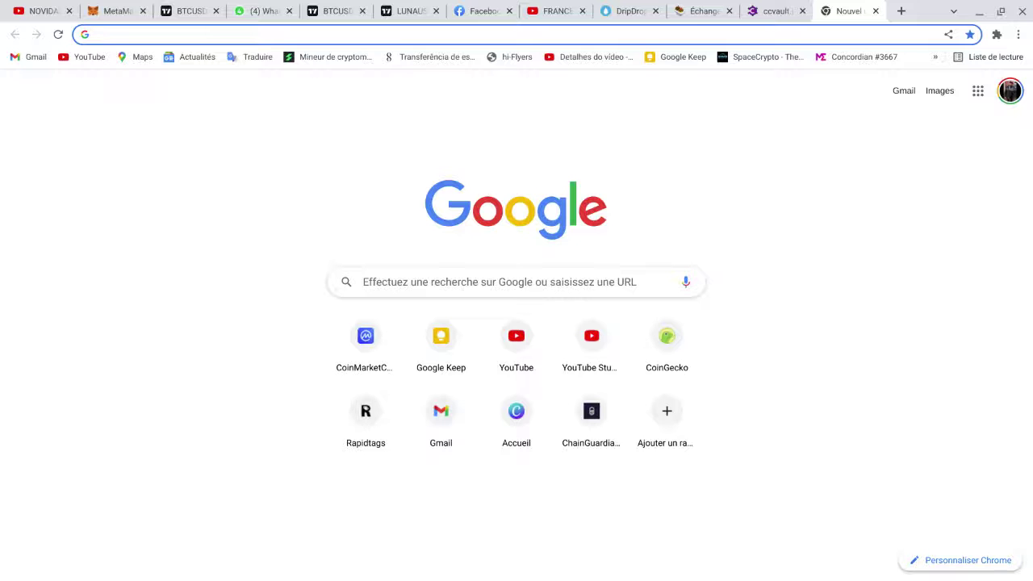
click(103, 34)
text(jpg.store)
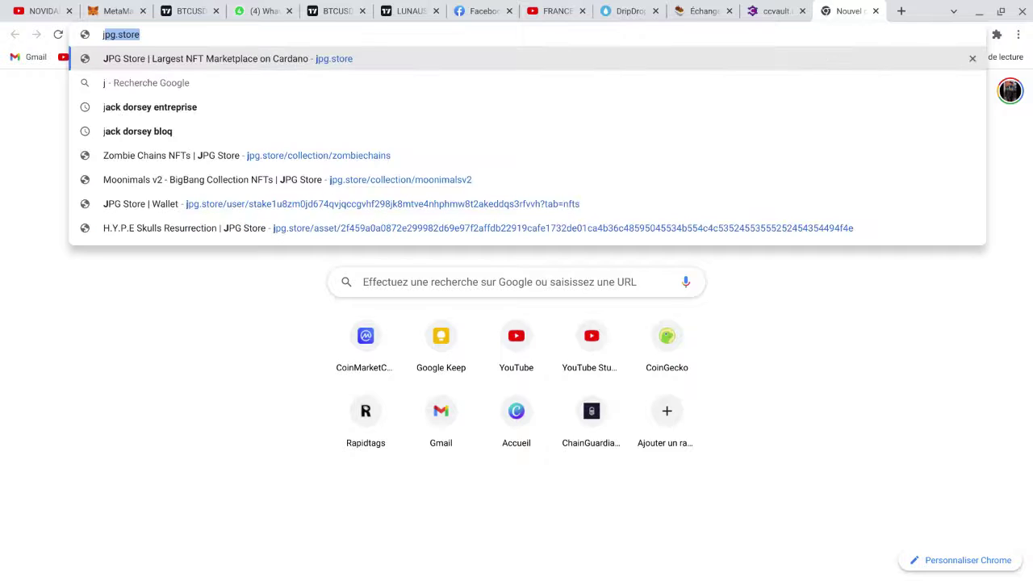
key(Return)
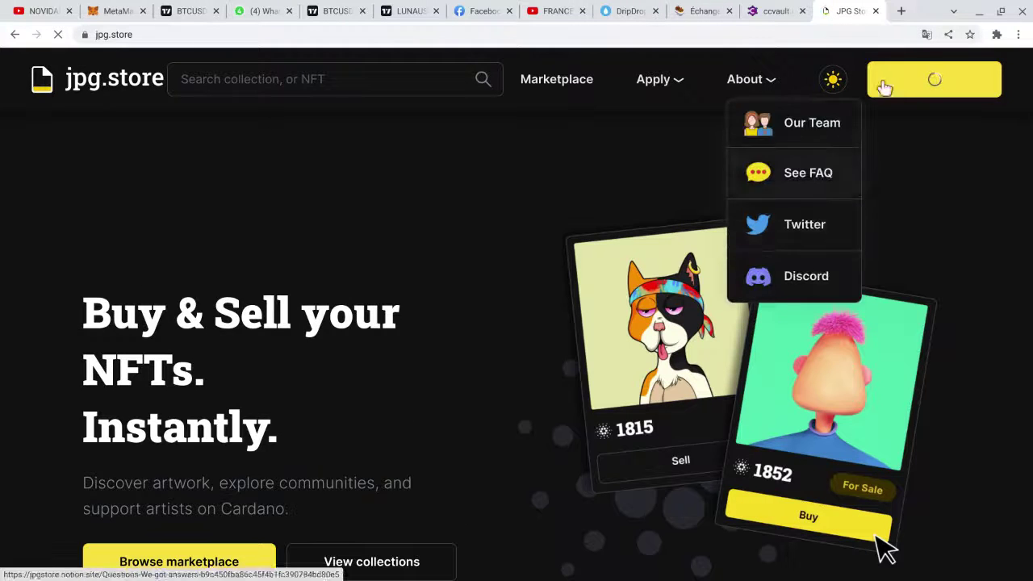
scroll(883, 224, down, 8)
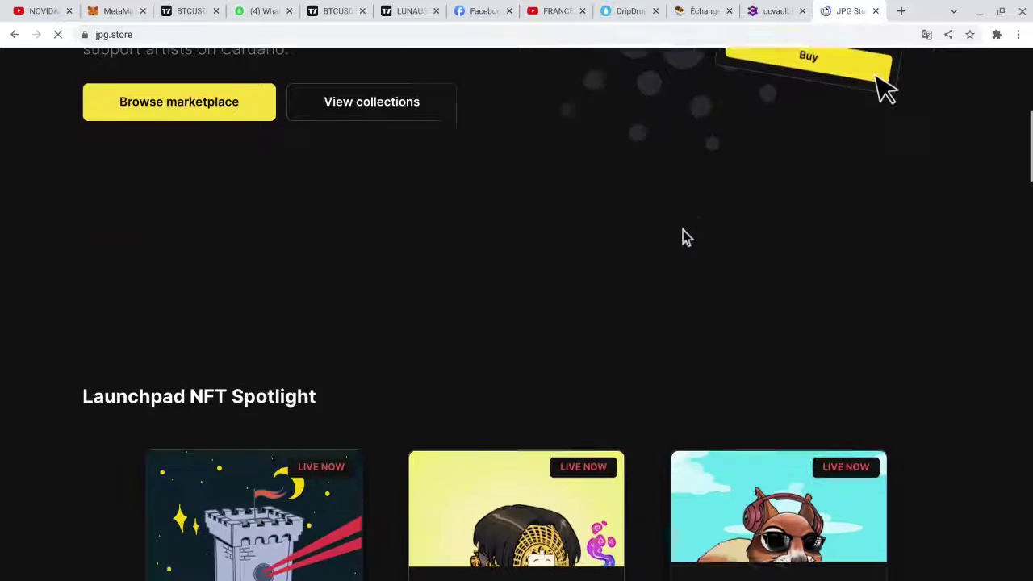
scroll(872, 185, down, 2)
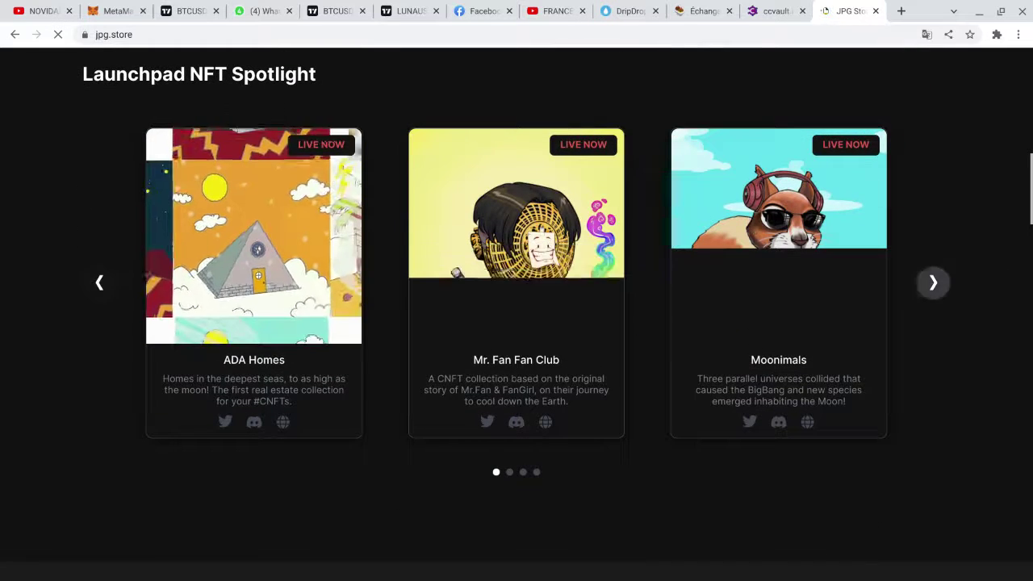
scroll(932, 281, up, 10)
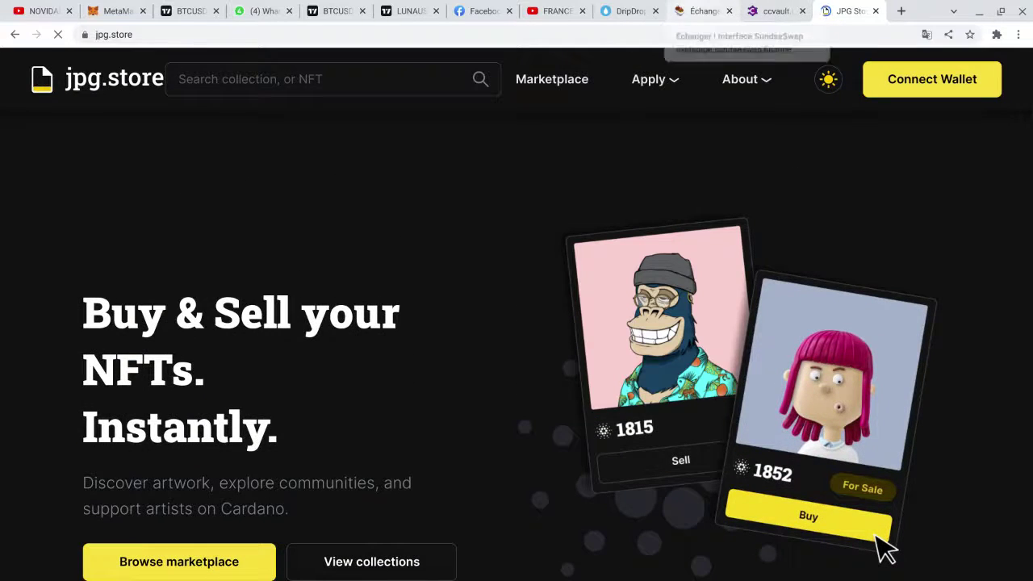
Step: Switch back to SundaeSwap to recheck the SUNDAE to ADA swap quote
click(701, 10)
click(630, 10)
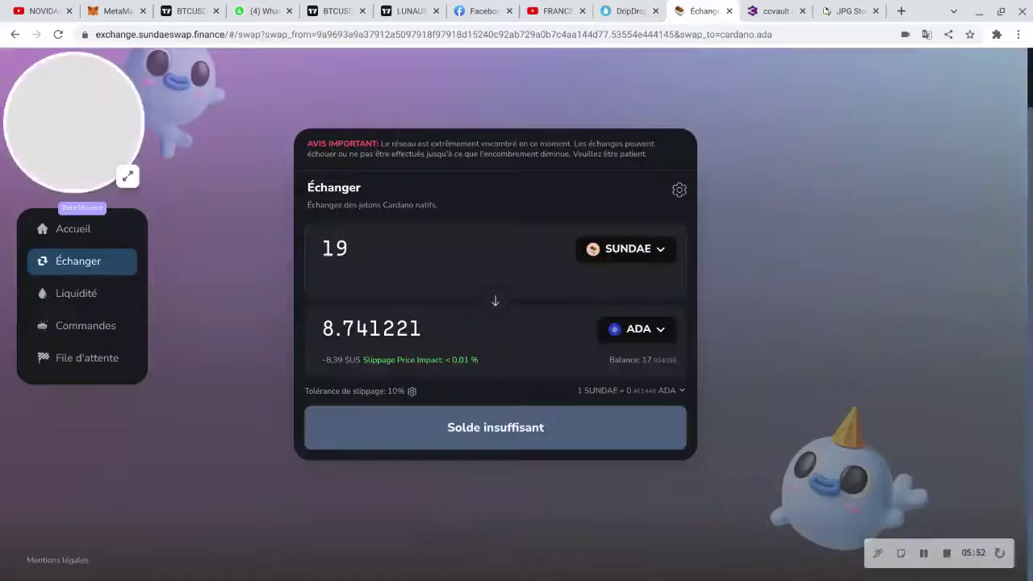
click(700, 10)
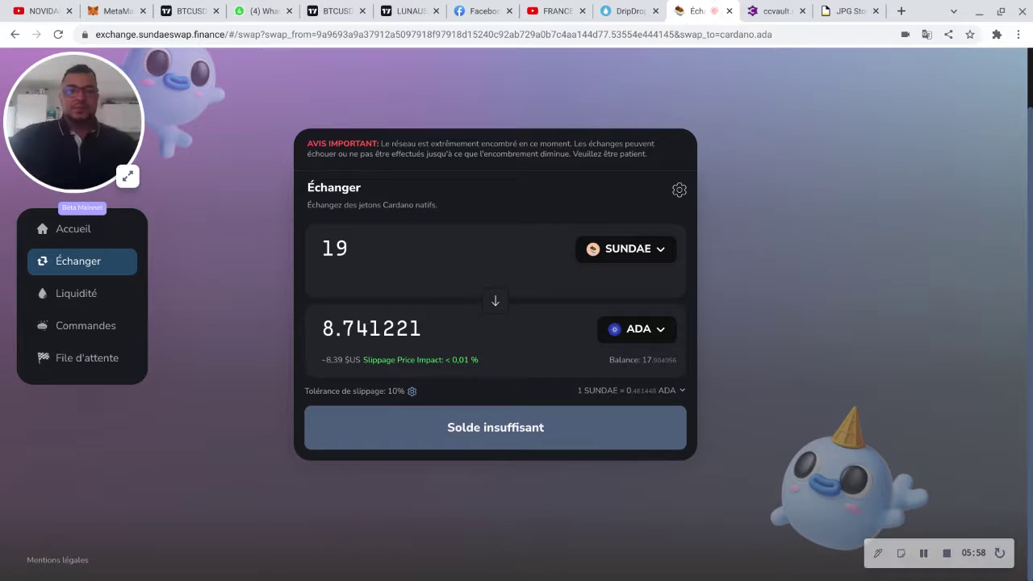
Step: Return to jpg.store and look through the full list of NFTs held in the connected wallet
click(847, 11)
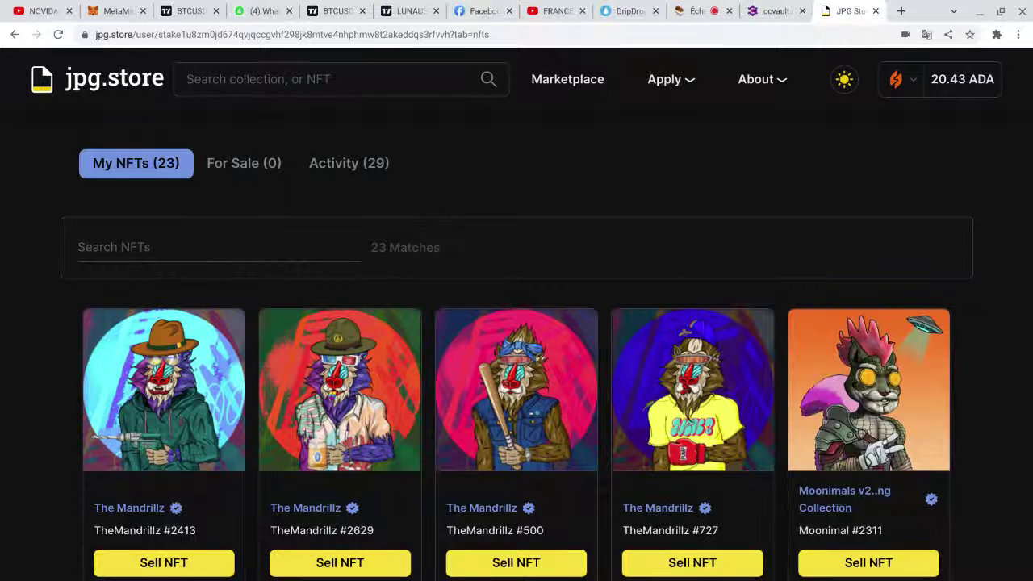
scroll(516, 322, down, 1)
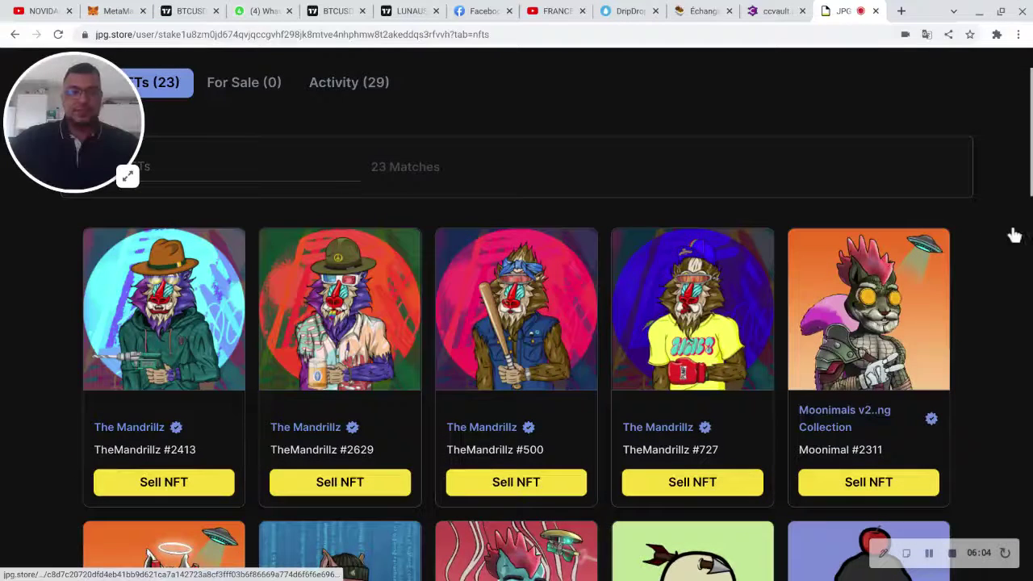
scroll(1012, 230, down, 1)
scroll(1012, 230, down, 1)
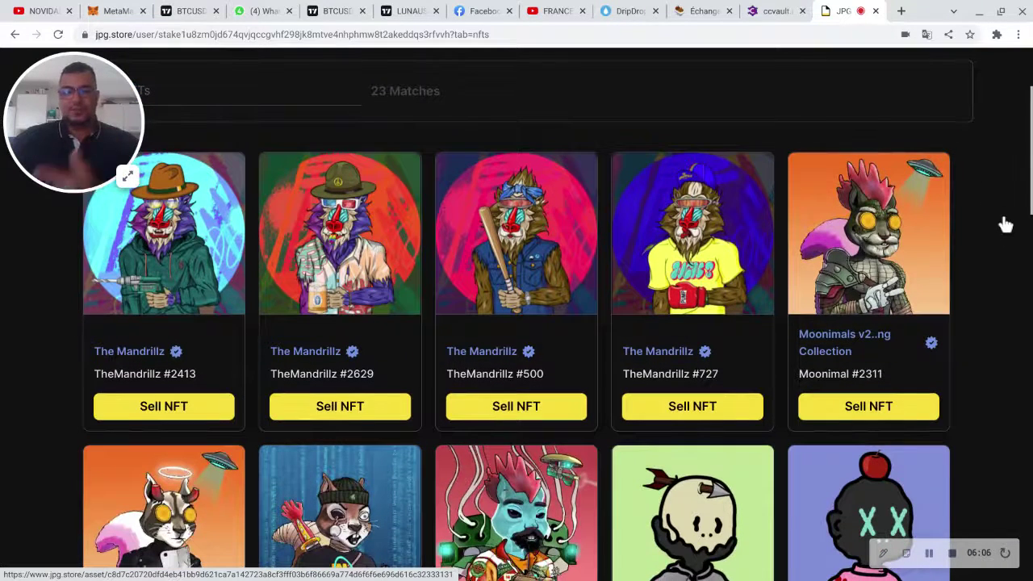
scroll(1004, 234, down, 3)
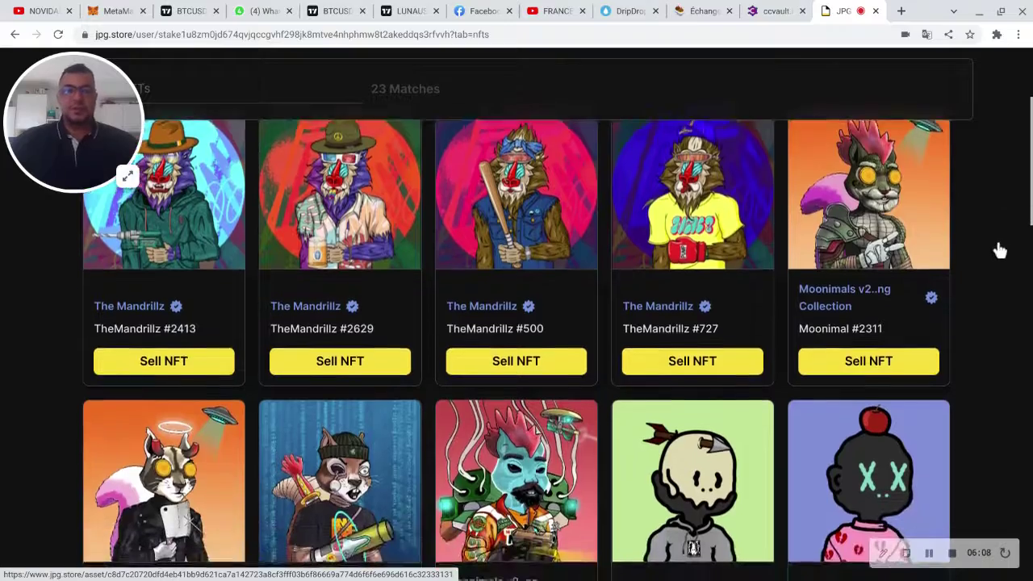
scroll(999, 258, down, 7)
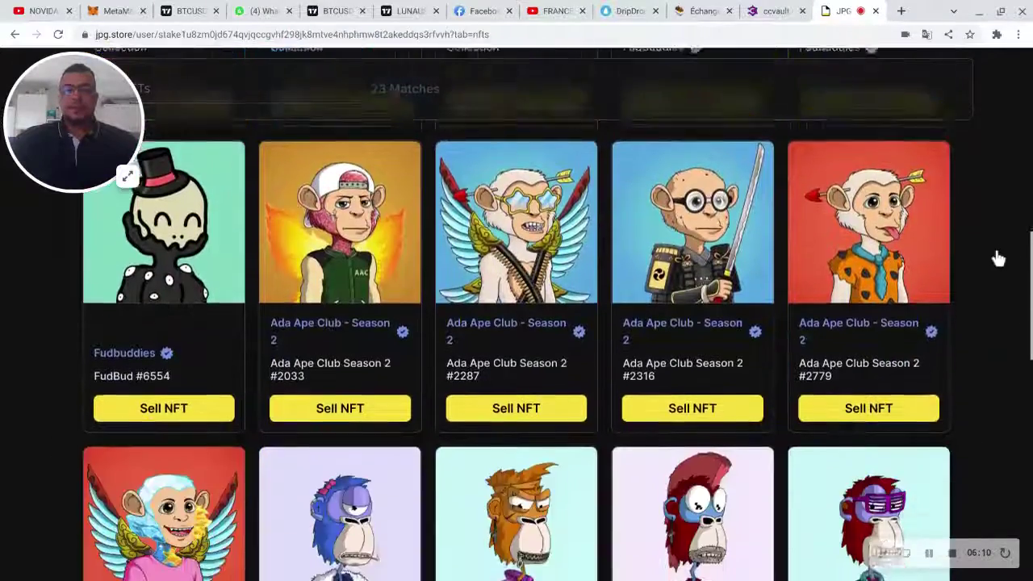
scroll(998, 258, down, 2)
scroll(997, 255, up, 12)
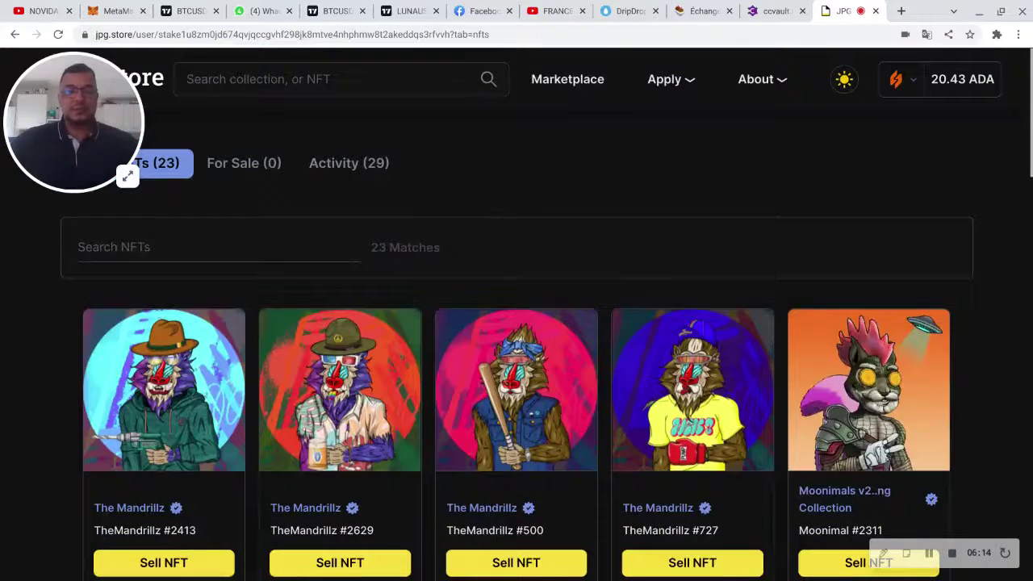
Step: Examine The Mandrillz, Moonimals and Fudbuddies items among the wallet's NFTs more closely
drag(25, 43, 840, 73)
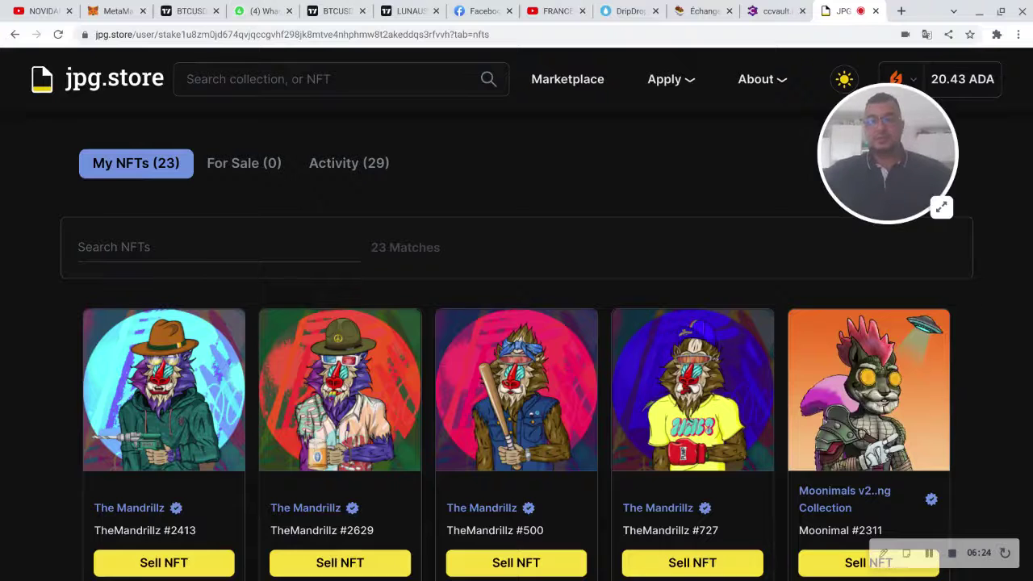
scroll(646, 133, down, 2)
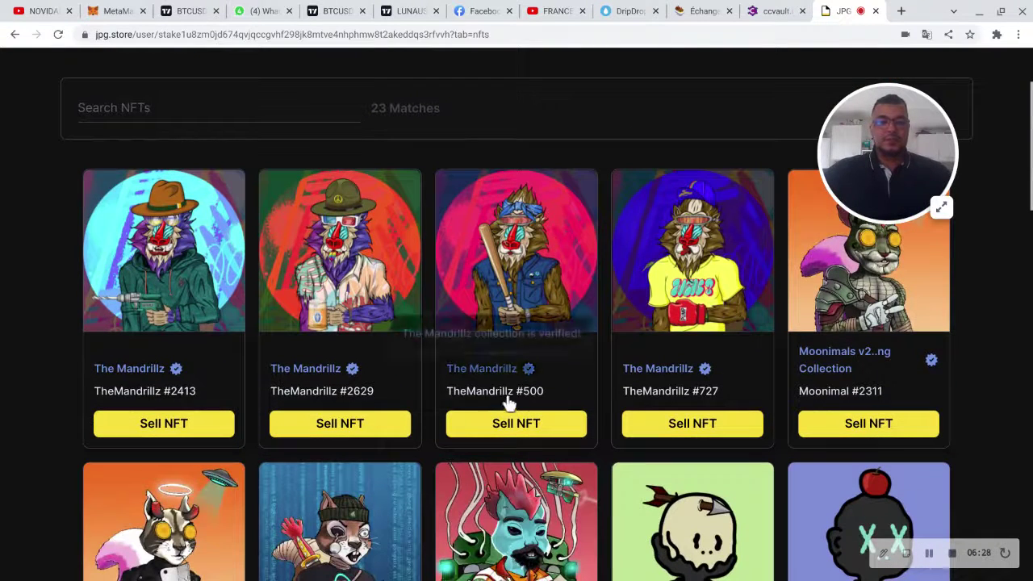
scroll(530, 380, down, 1)
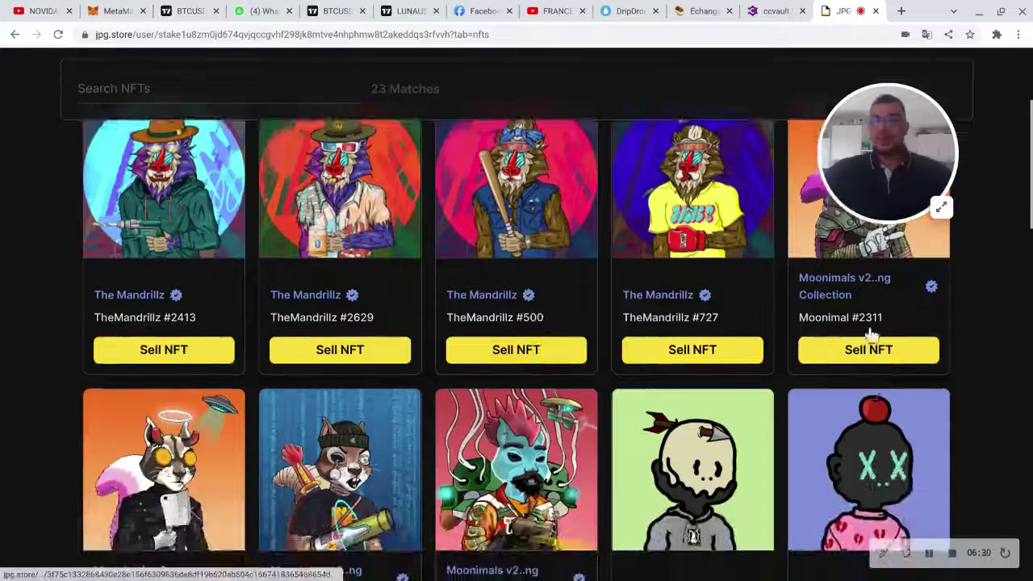
scroll(929, 304, up, 3)
scroll(928, 304, down, 2)
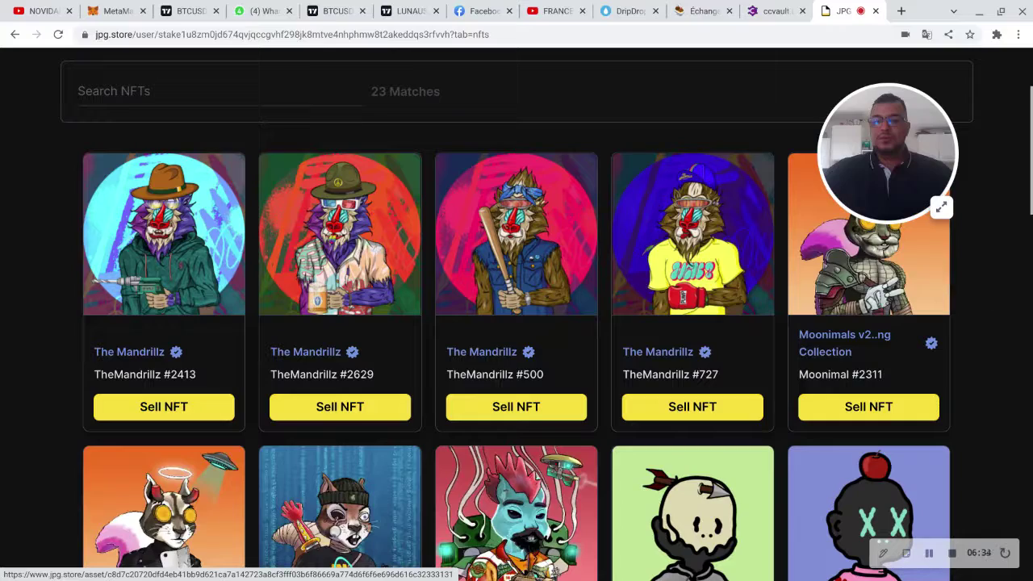
scroll(928, 286, down, 1)
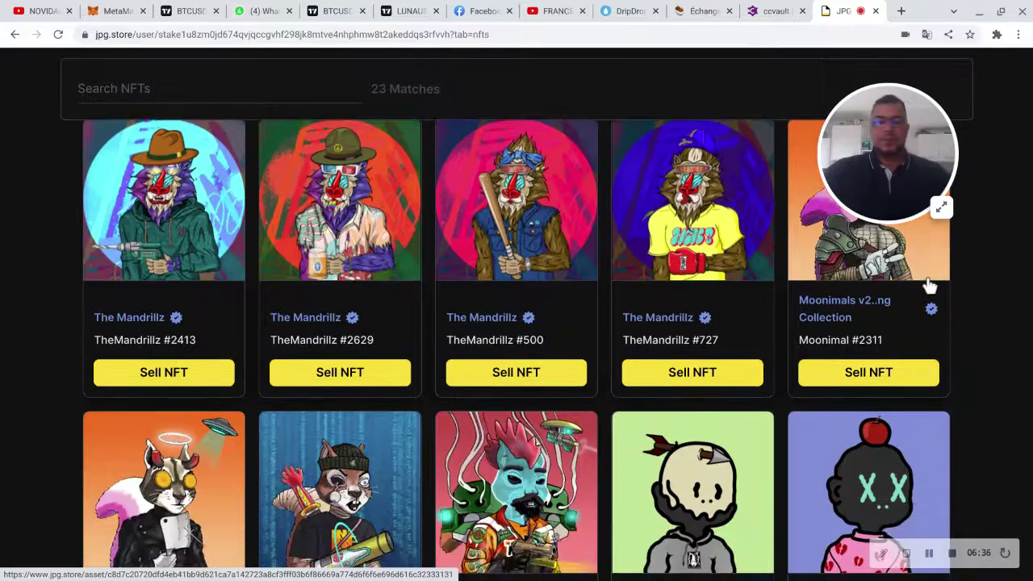
scroll(926, 291, down, 2)
scroll(926, 291, down, 3)
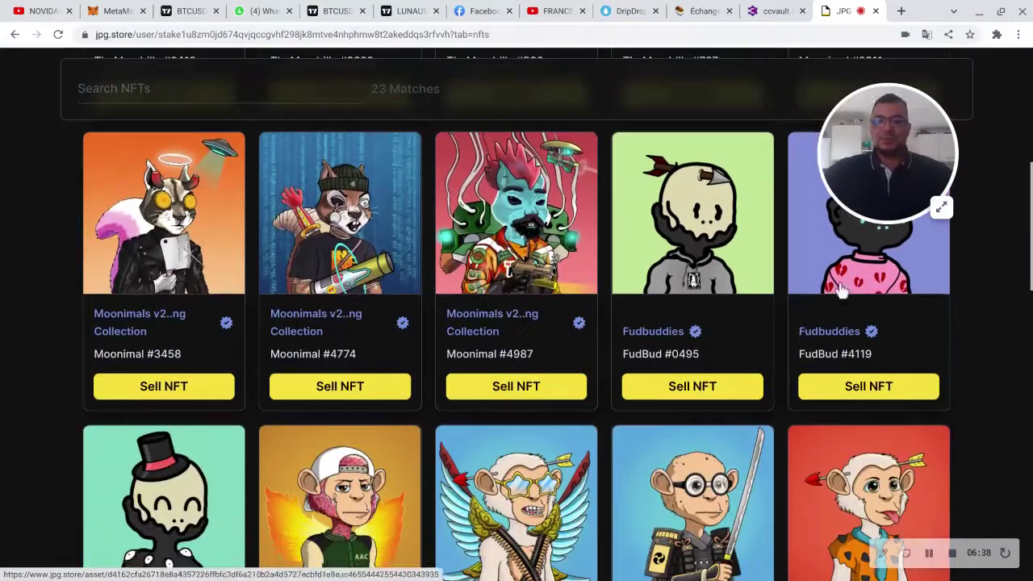
scroll(839, 290, up, 1)
scroll(797, 363, up, 1)
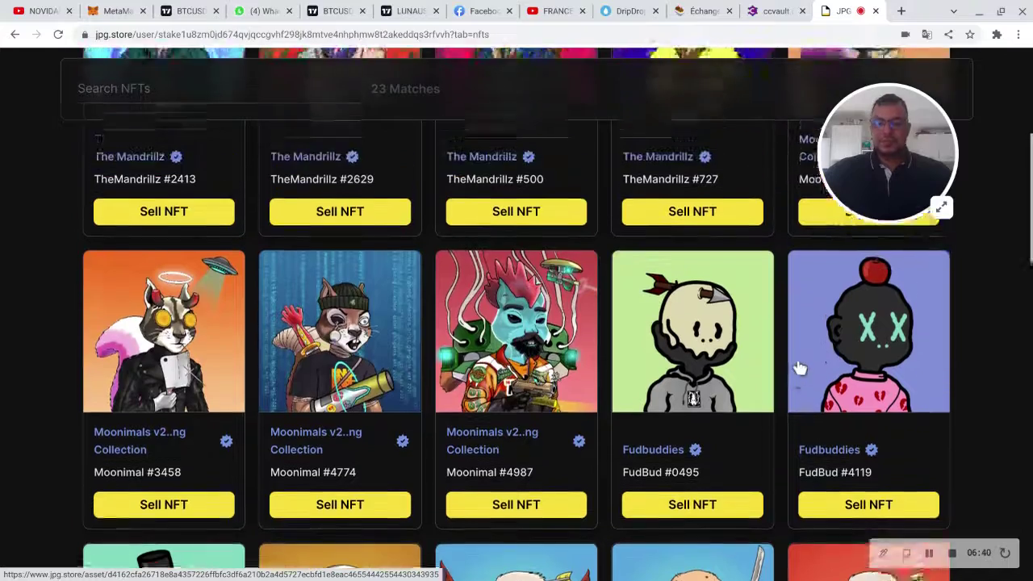